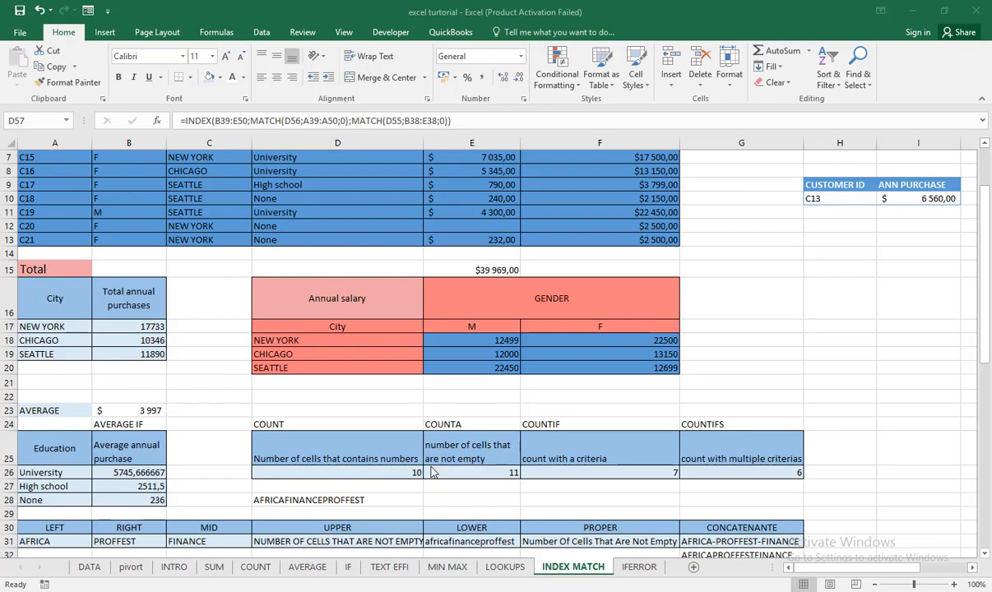
Try two different customer IDs in cell C36 of the data validation and VLOOKUP table
scroll(474, 441, down, 6)
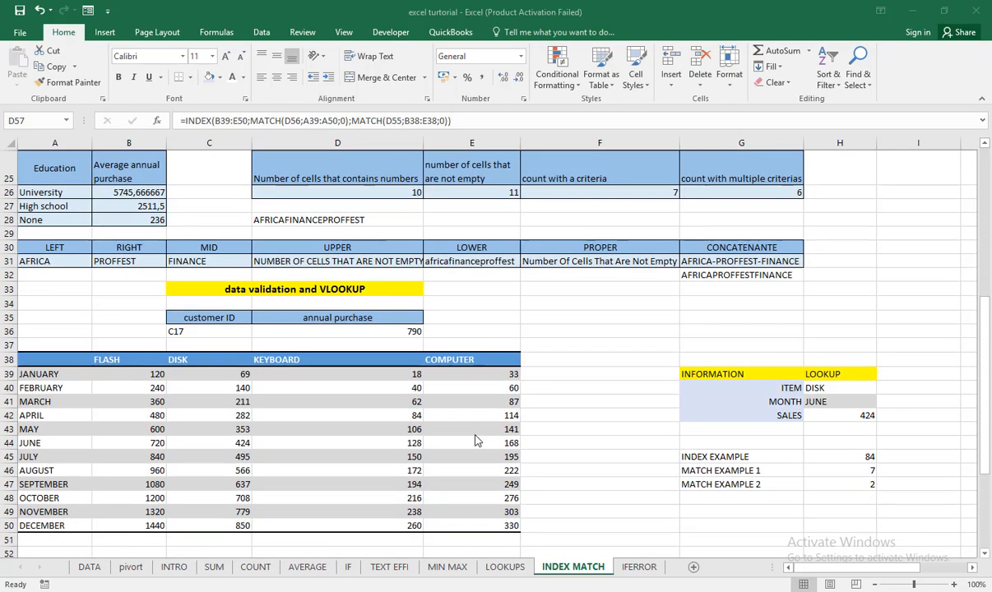
scroll(410, 322, down, 2)
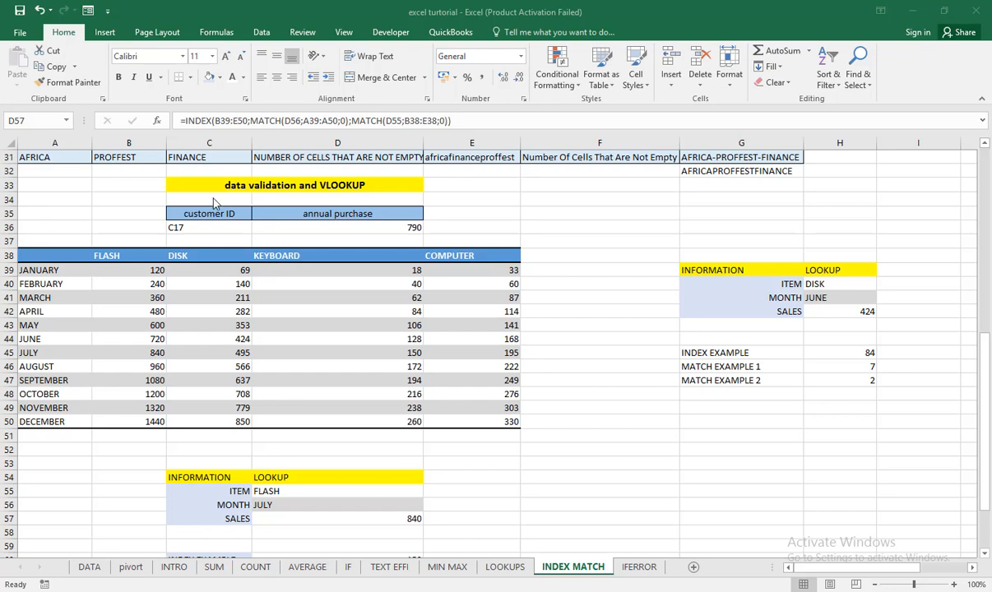
click(227, 229)
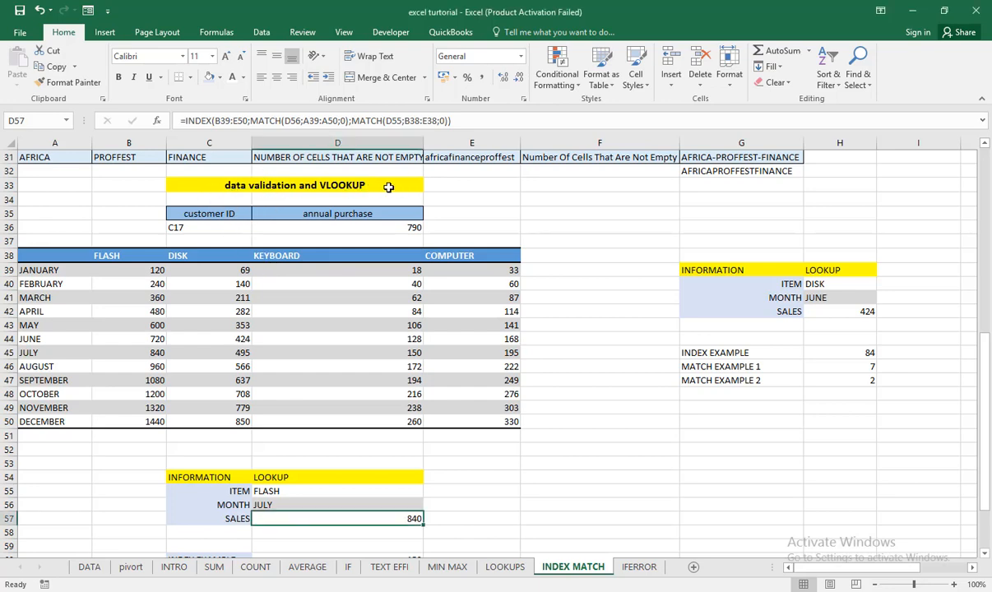
scroll(387, 250, up, 2)
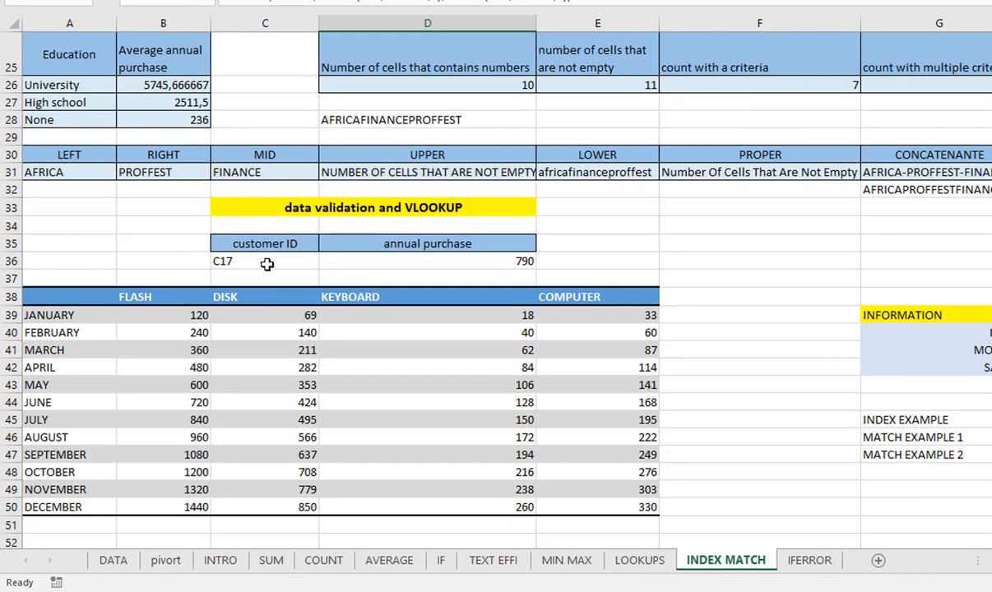
click(267, 263)
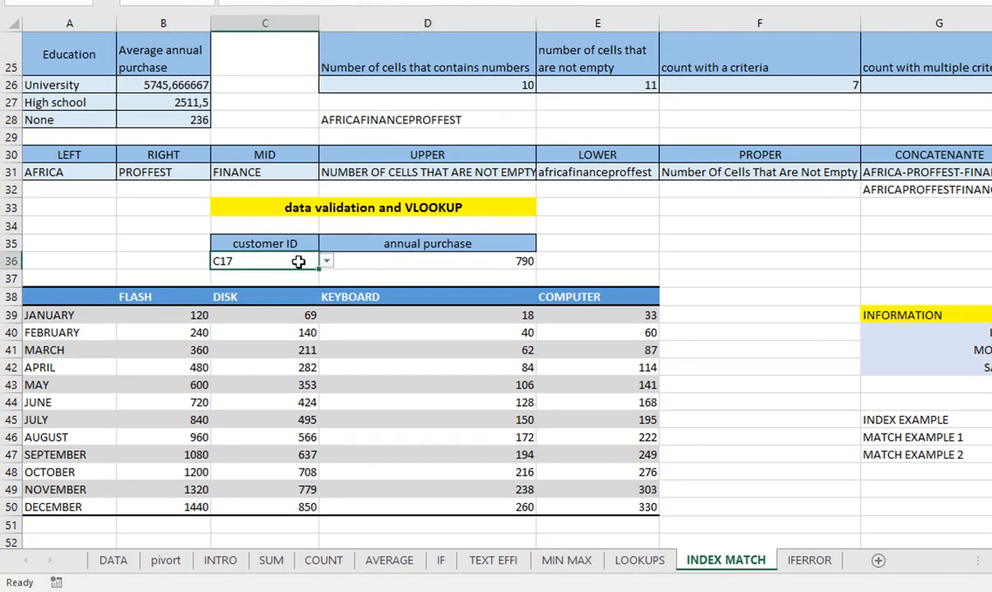
click(326, 261)
click(251, 344)
click(327, 261)
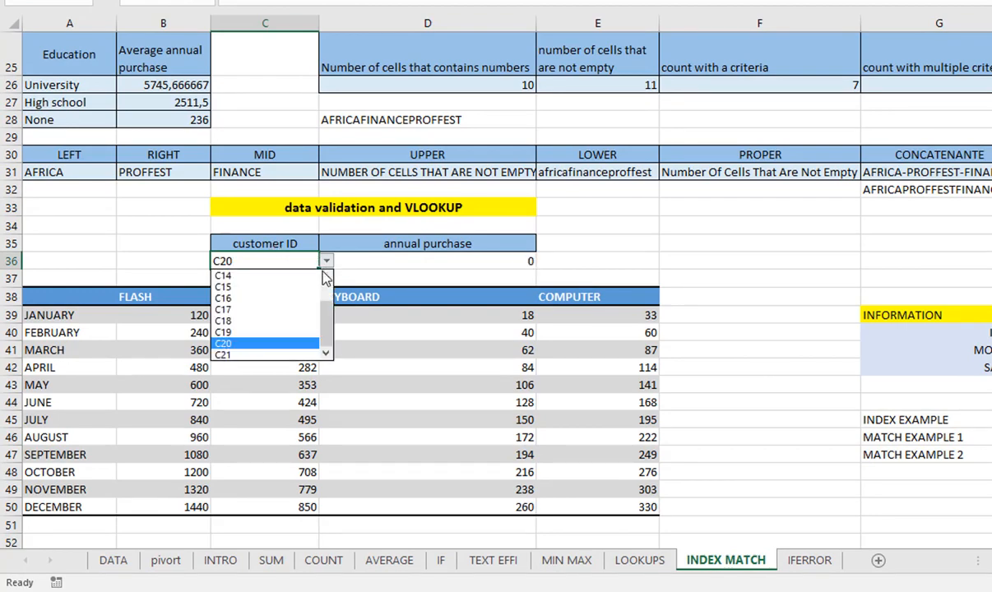
click(269, 276)
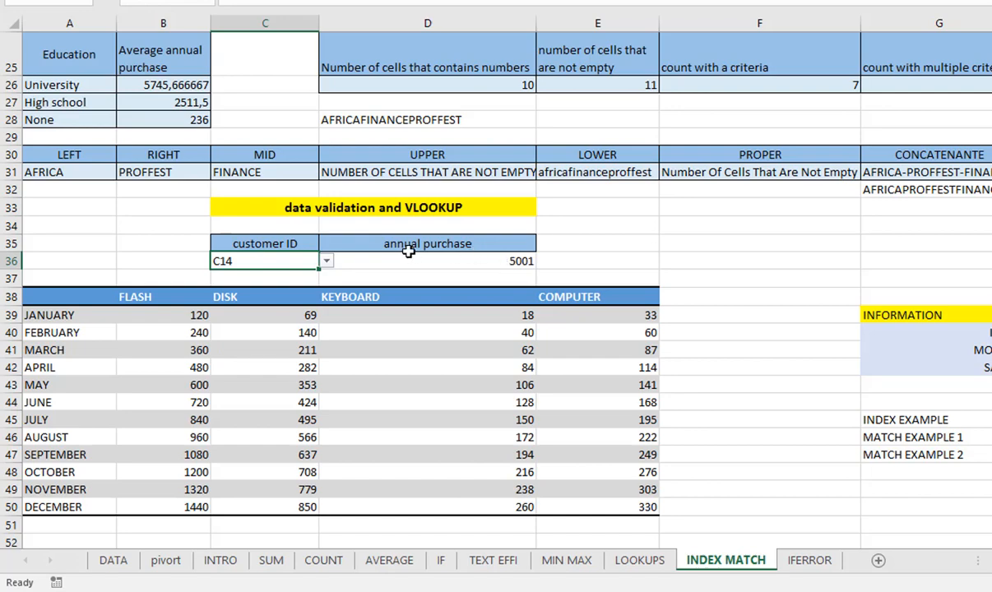
Clear the customer ID in cell C36 and check the annual purchase lookup in D36
click(125, 247)
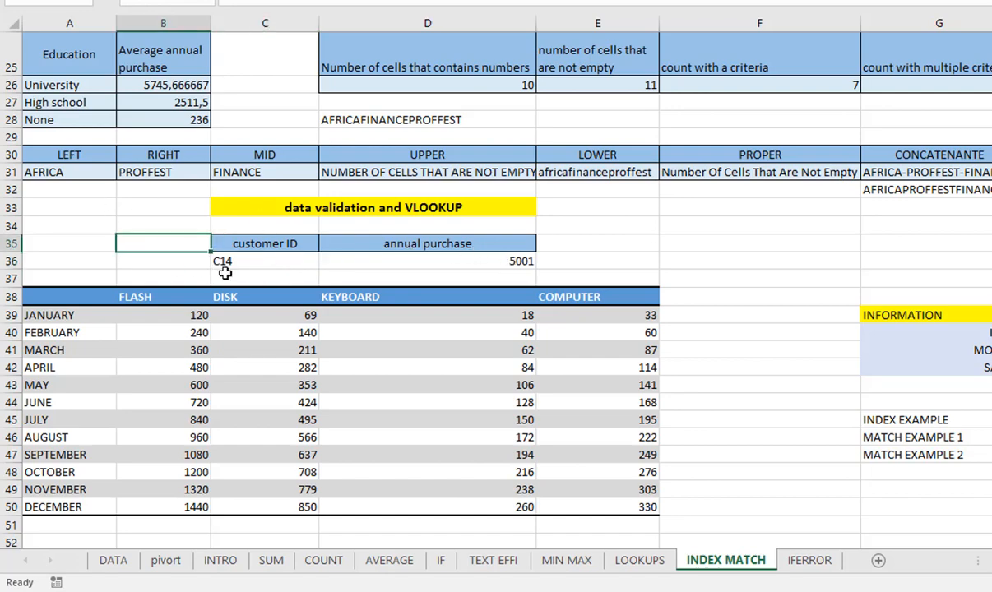
click(458, 266)
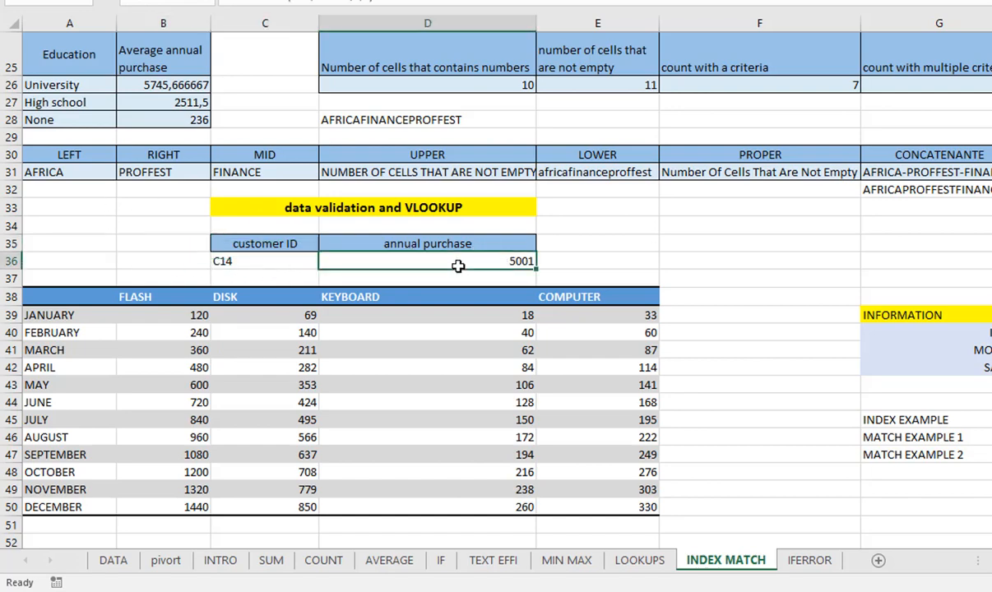
click(260, 262)
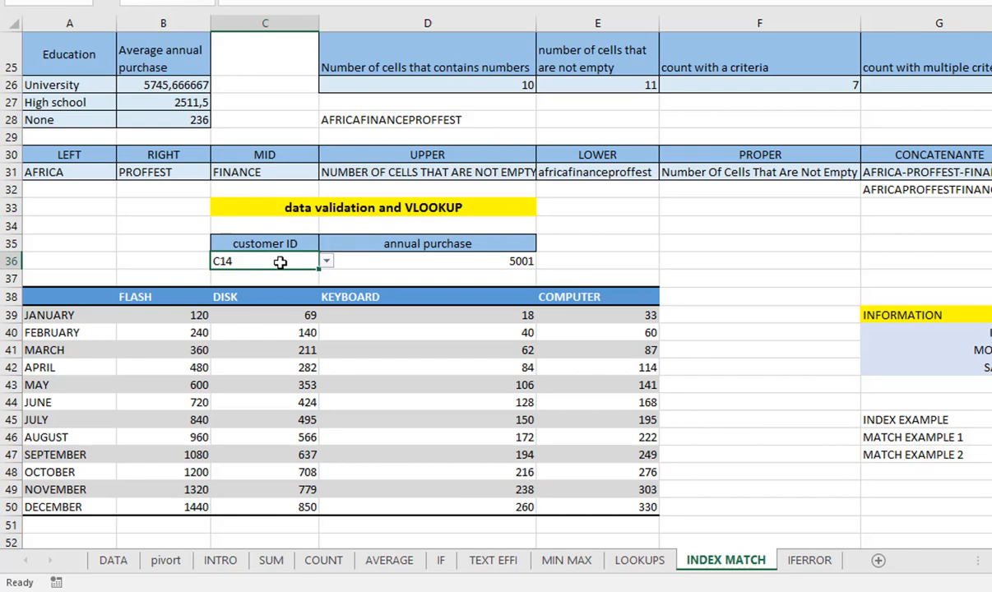
key(Delete)
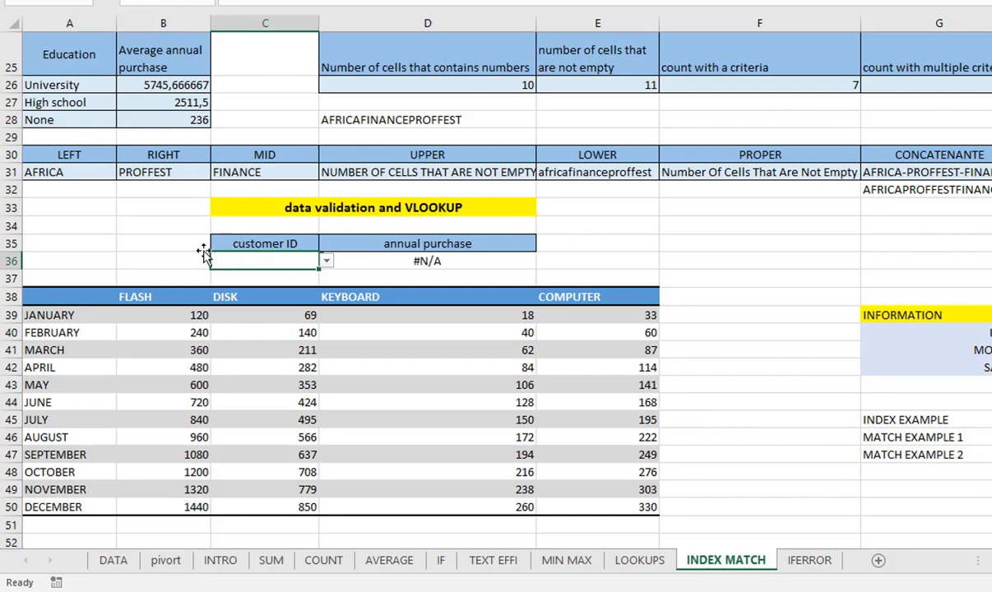
click(138, 241)
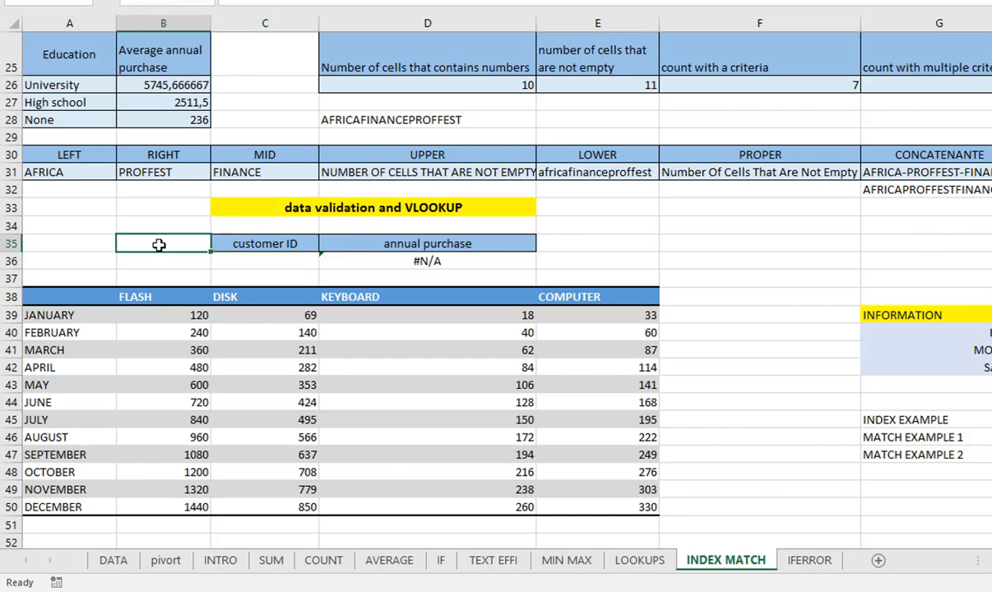
click(416, 260)
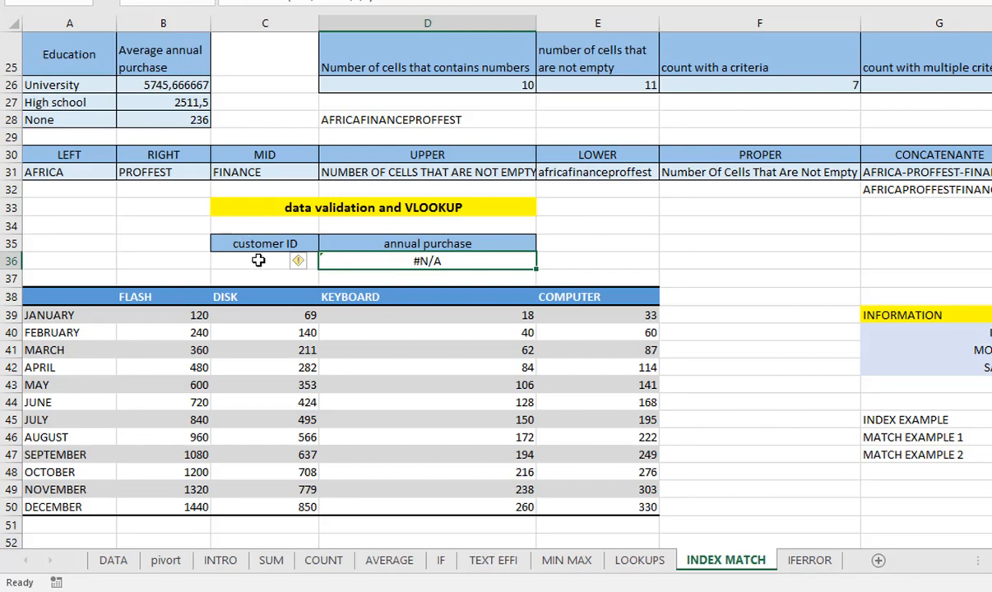
Examine the customer IDs in A3:A13 of the annual purchase report as the source for the lookup in row 36
scroll(258, 260, up, 8)
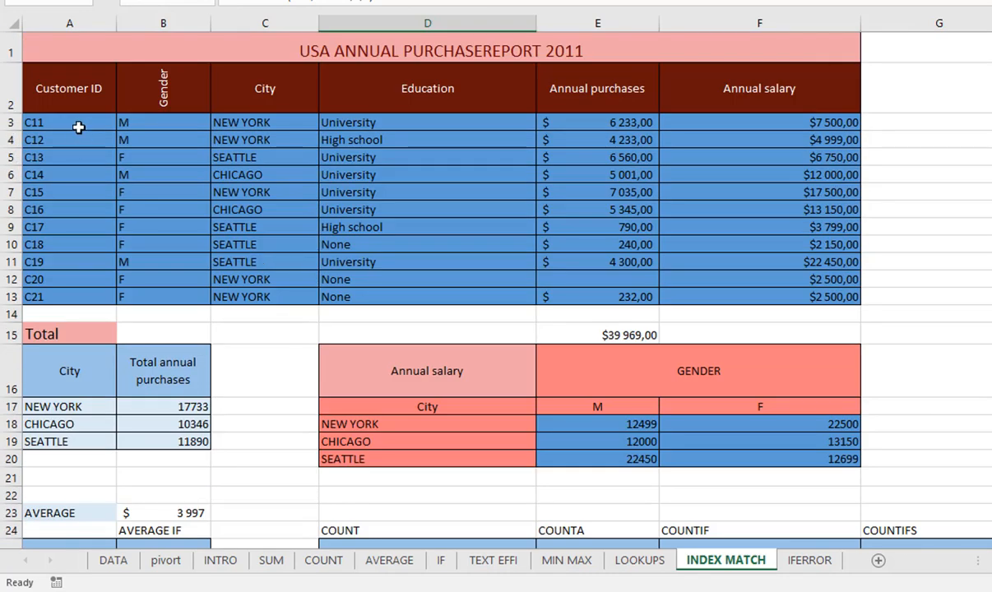
drag(78, 126, 79, 292)
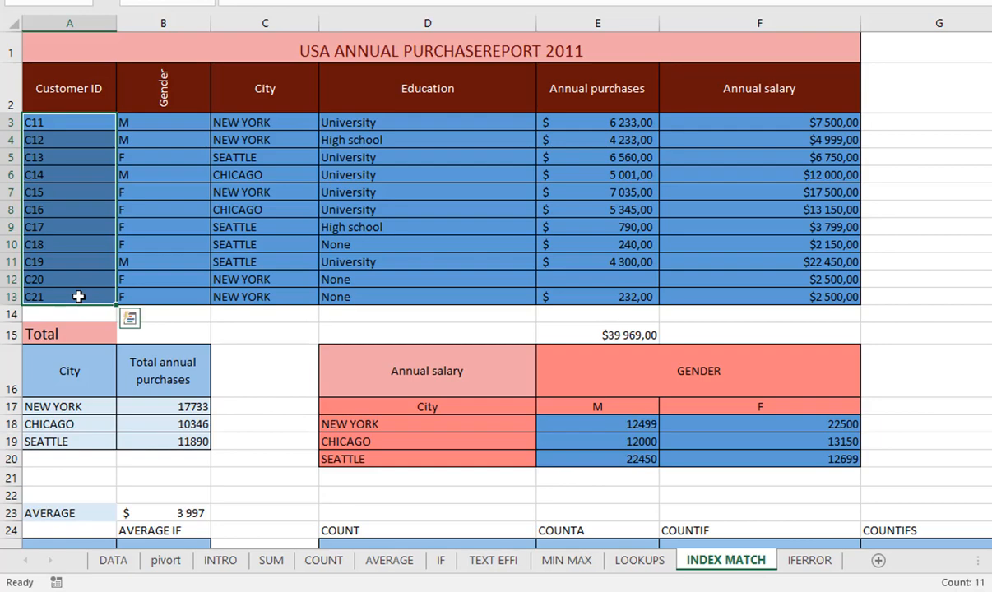
scroll(78, 296, down, 6)
scroll(500, 401, down, 2)
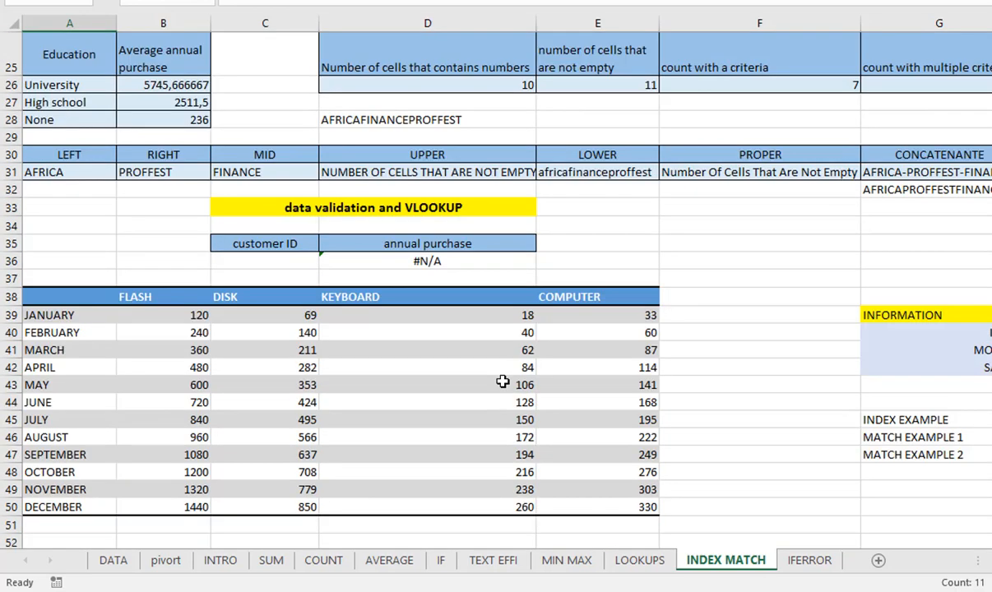
click(349, 263)
click(251, 261)
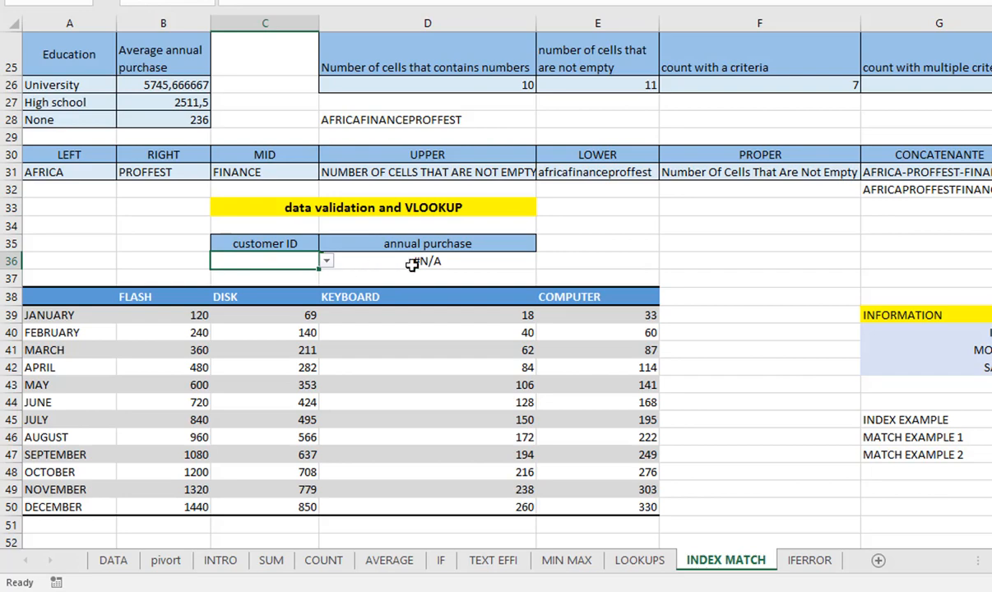
scroll(404, 261, up, 6)
scroll(404, 260, up, 2)
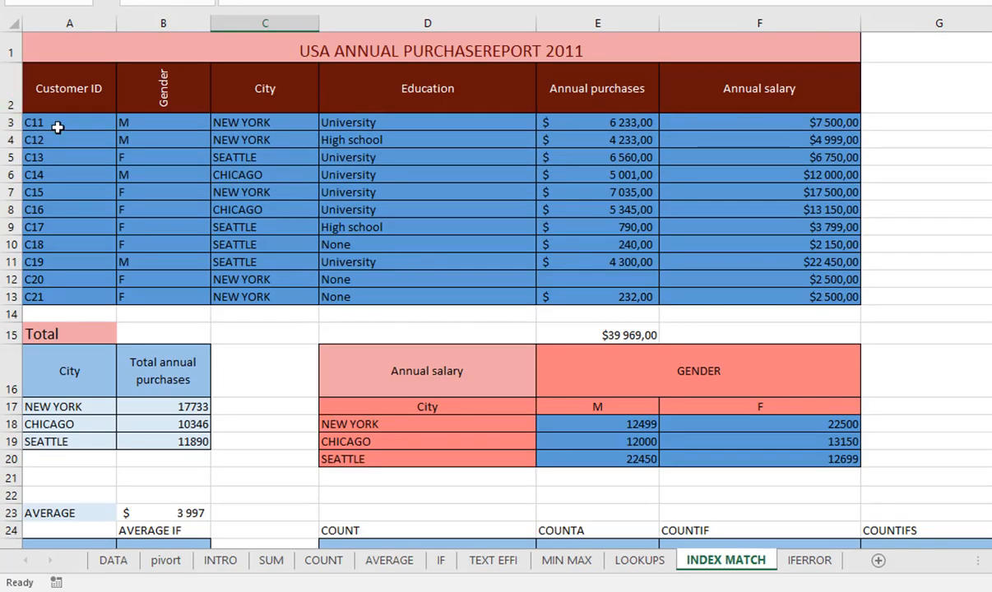
drag(55, 124, 75, 296)
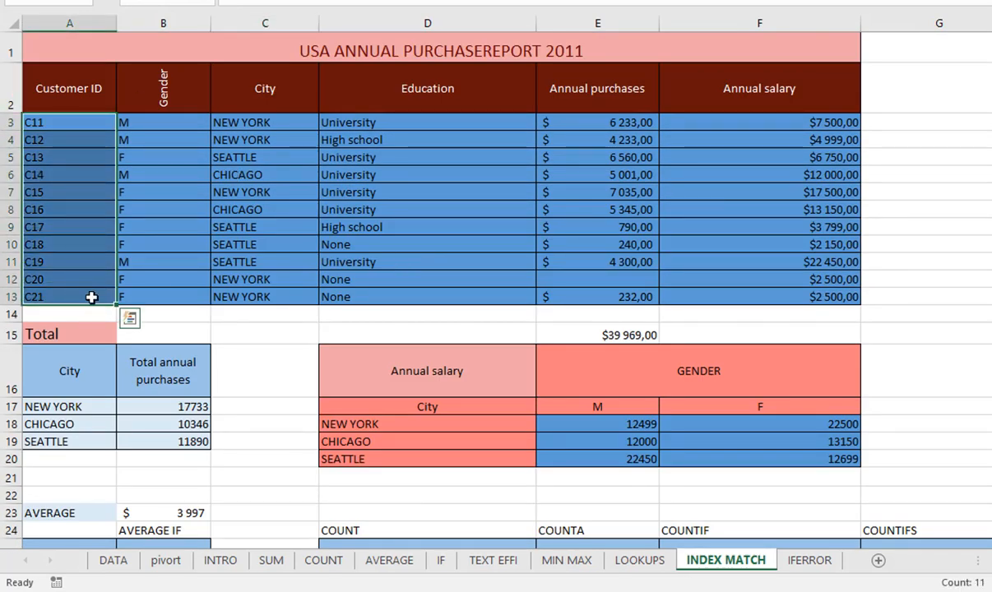
scroll(91, 297, down, 10)
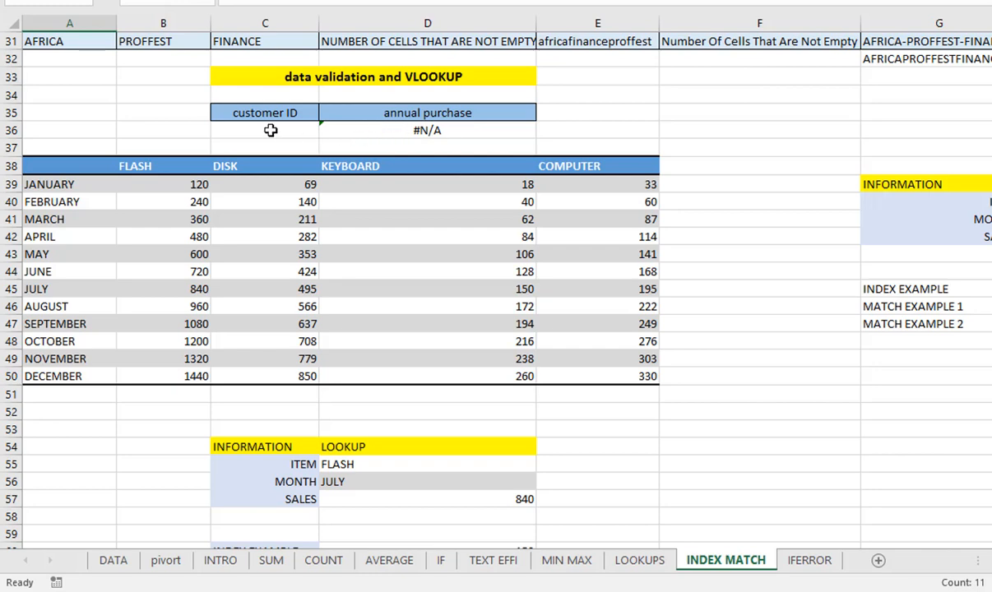
Test the annual purchase lookup by choosing a customer ID in C36, and clear the cell again
click(456, 128)
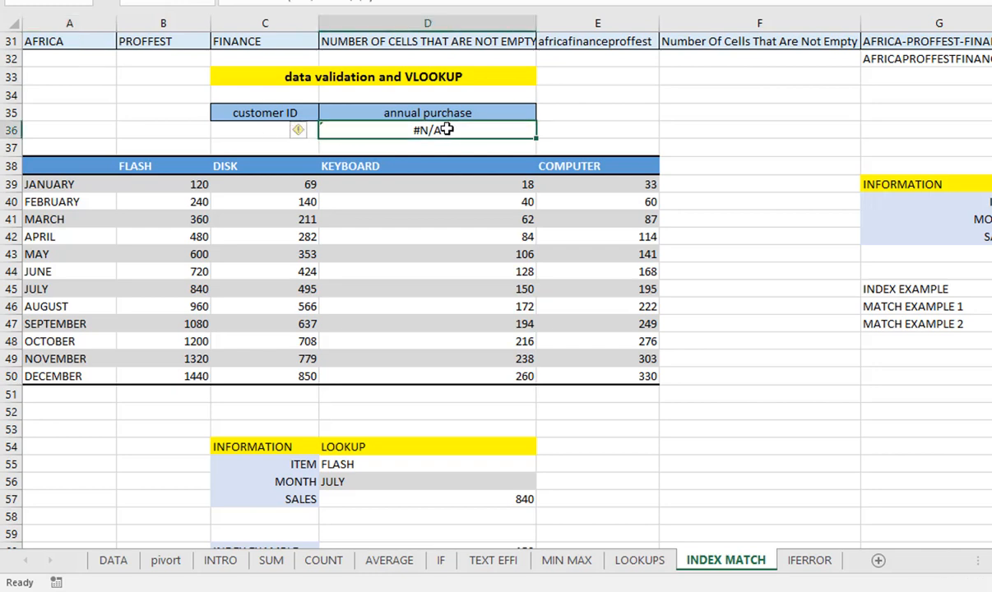
click(256, 136)
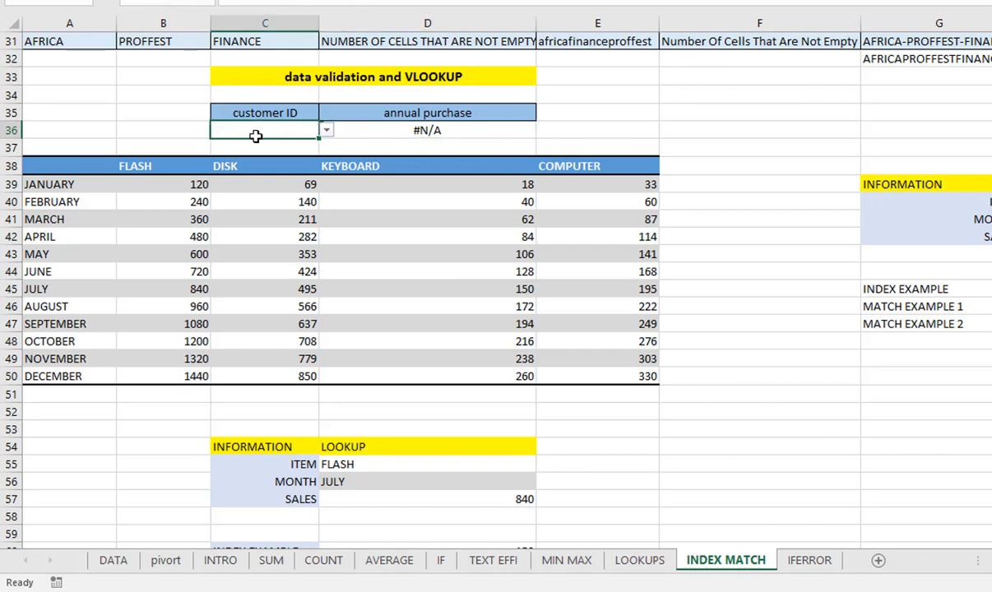
click(434, 134)
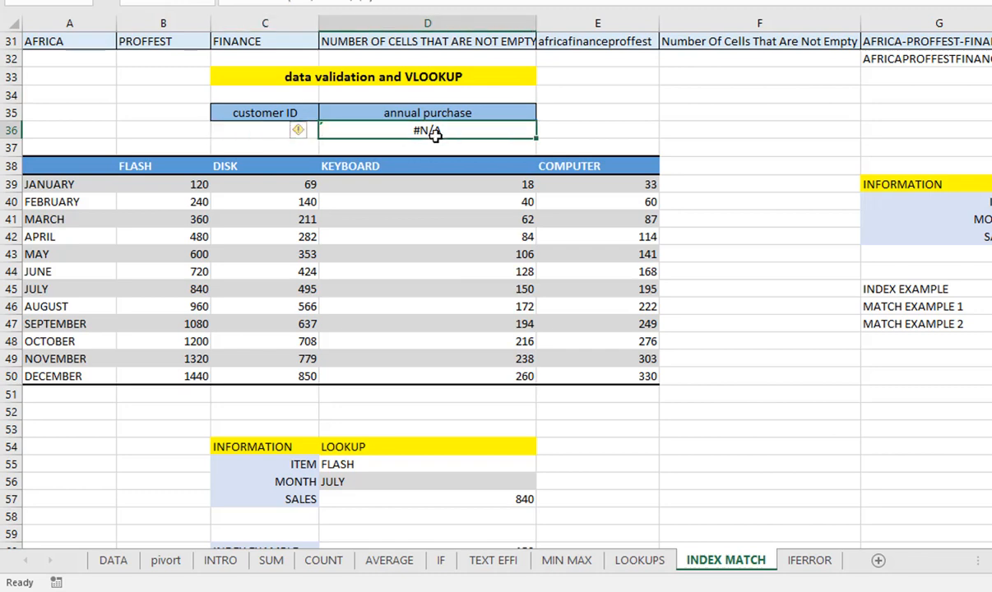
click(257, 131)
click(385, 130)
click(294, 136)
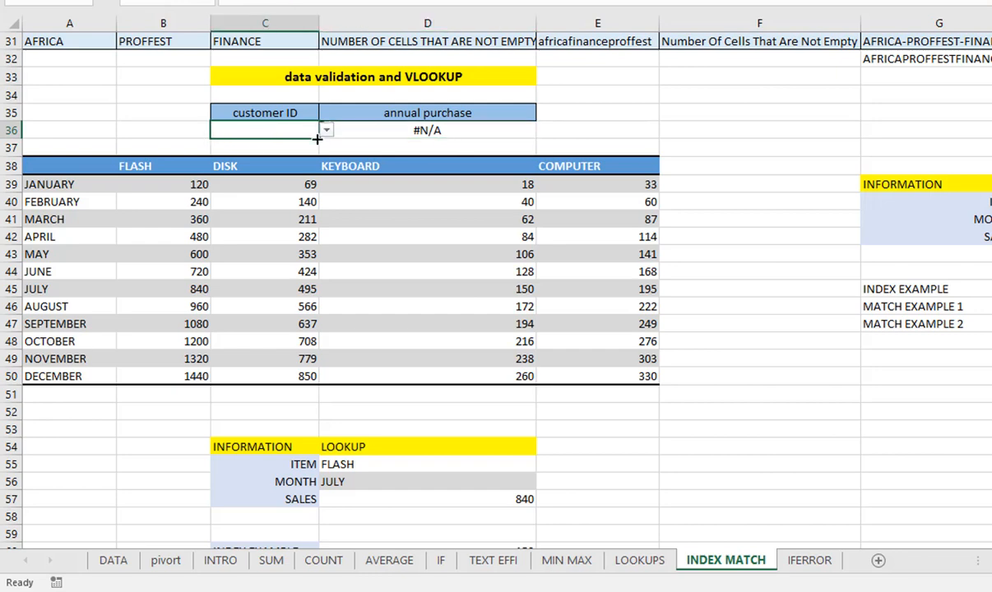
click(326, 131)
click(234, 154)
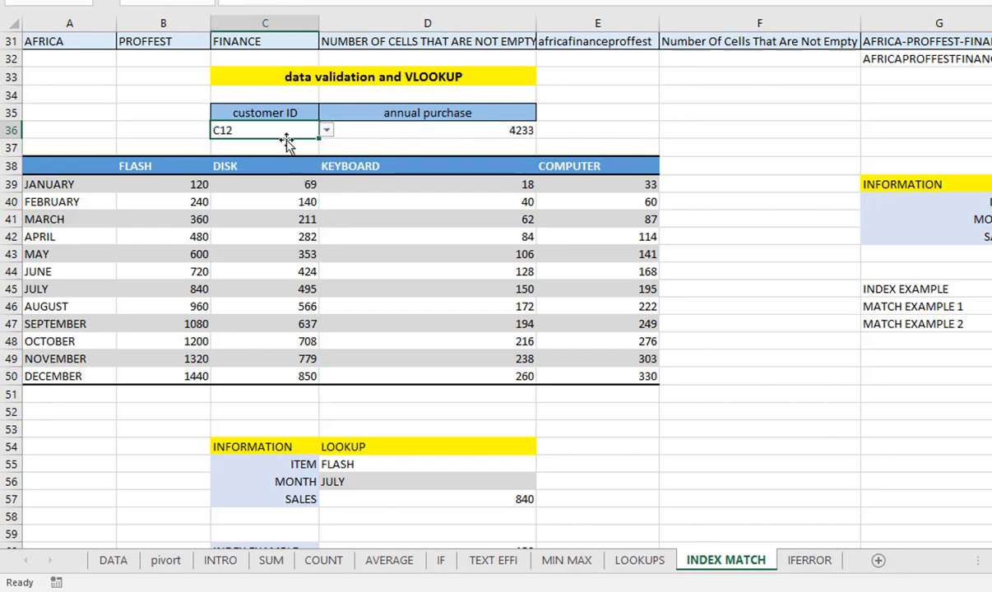
key(Delete)
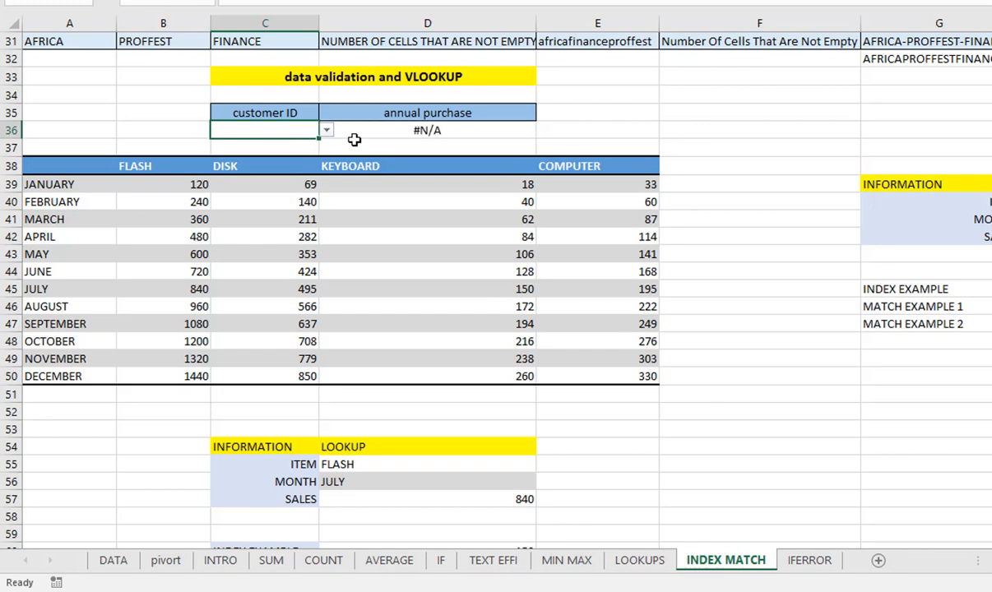
Insert the IFERROR function in front of the VLOOKUP in the annual purchase formula in D36
click(477, 129)
double_click(480, 129)
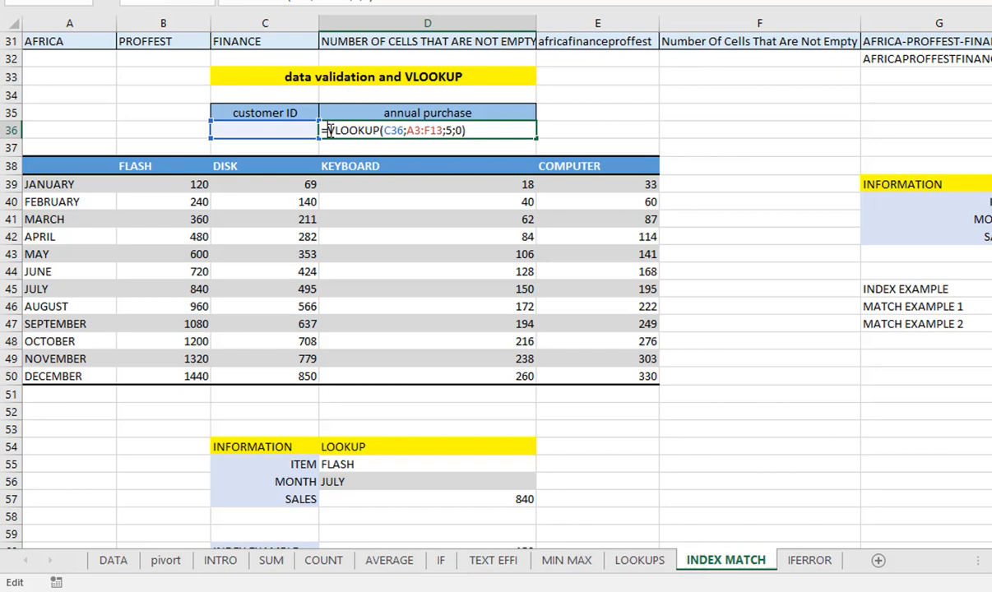
text(INF)
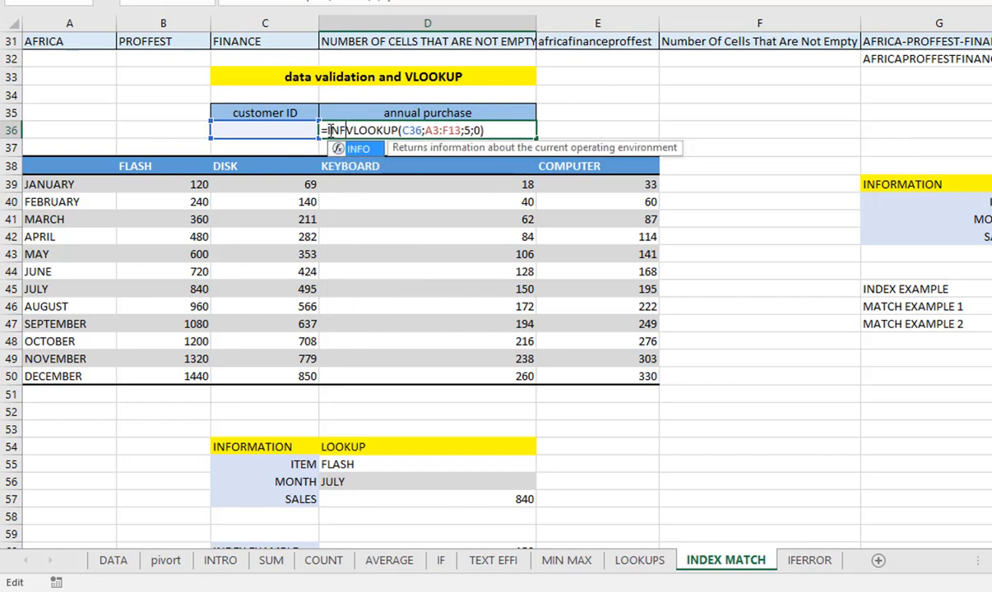
key(BackSpace)
key(BackSpace)
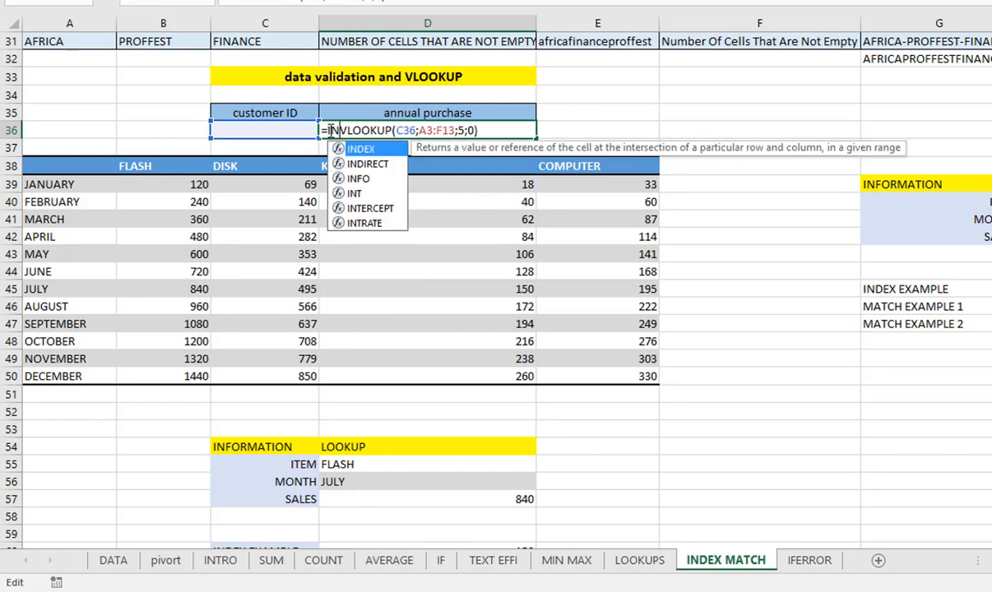
text(FE)
key(Tab)
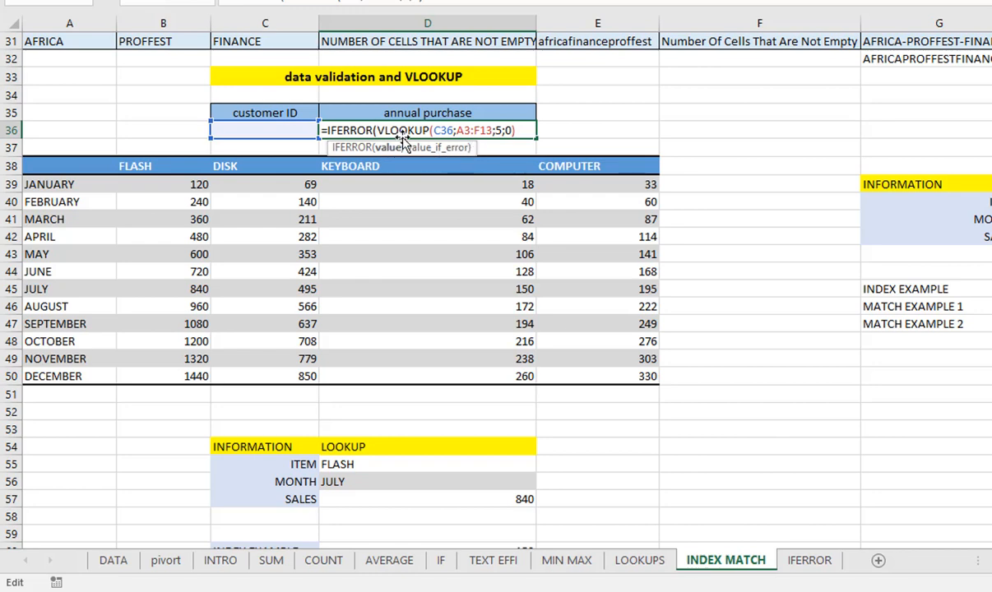
Complete the IFERROR formula in D36 with empty text ("") as the value if the VLOOKUP returns an error
drag(376, 130, 517, 129)
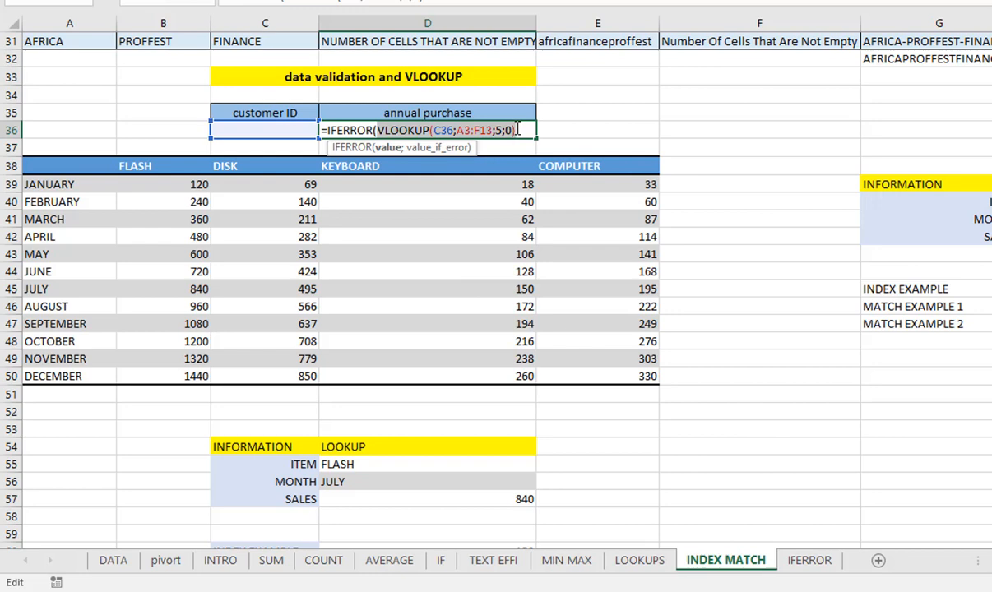
click(517, 130)
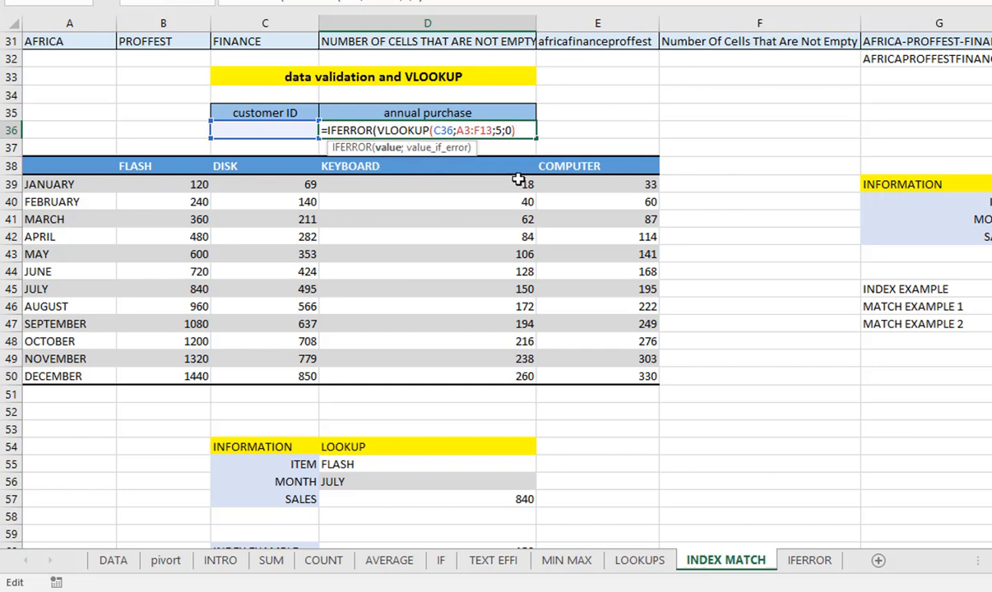
text(;)
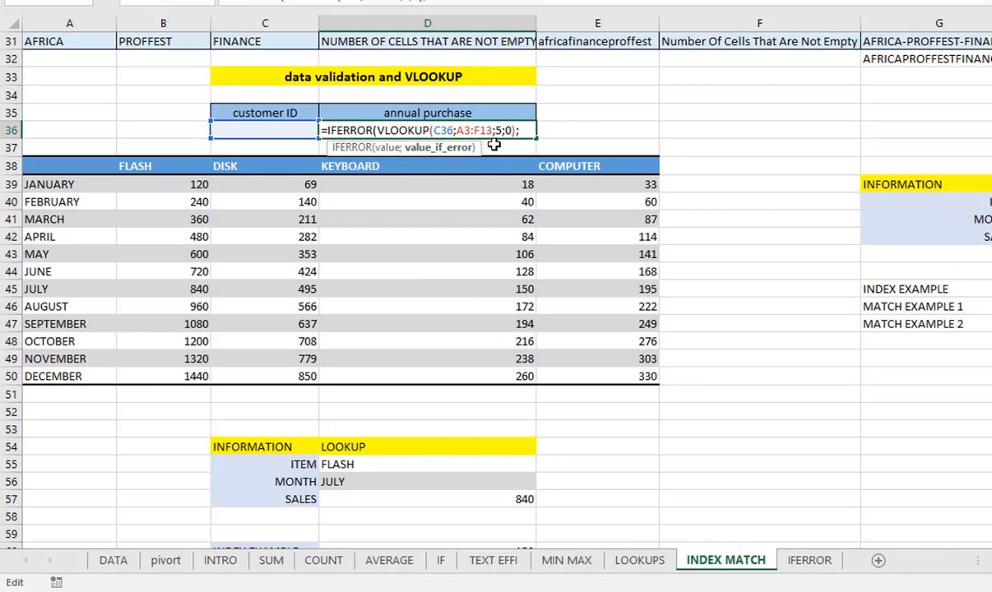
drag(515, 132, 366, 130)
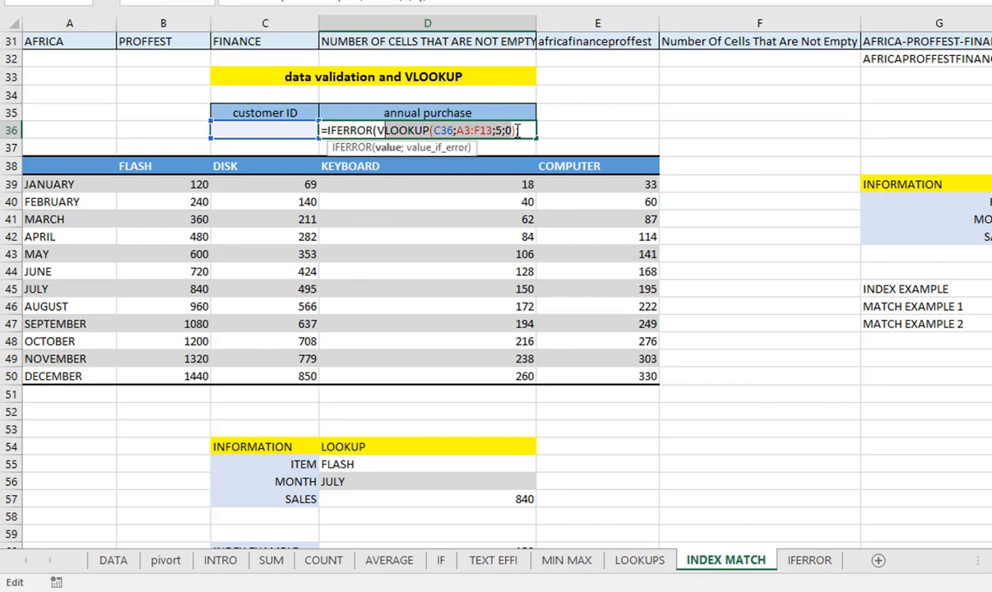
click(526, 130)
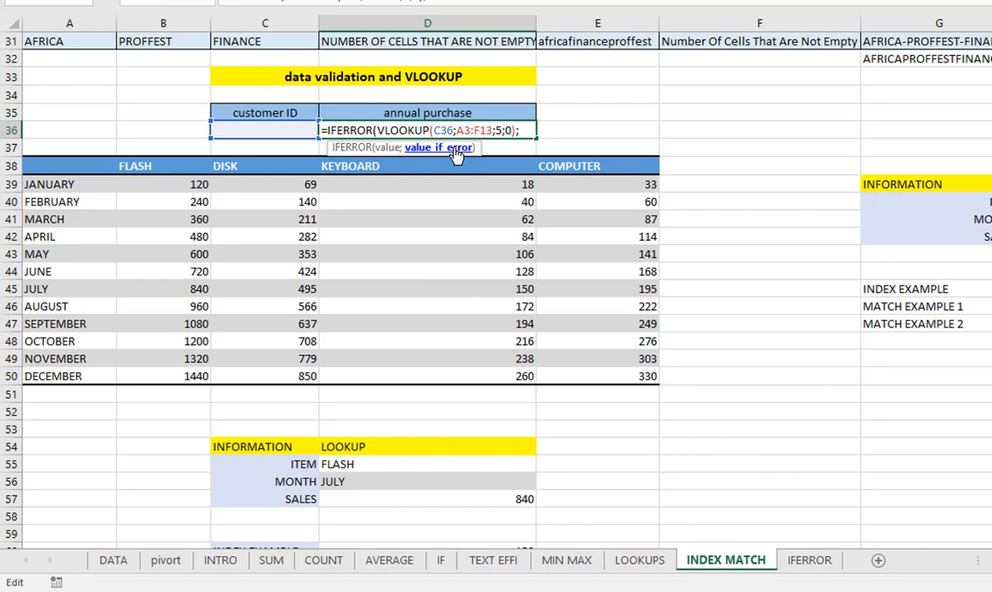
text(")
text())
key(Return)
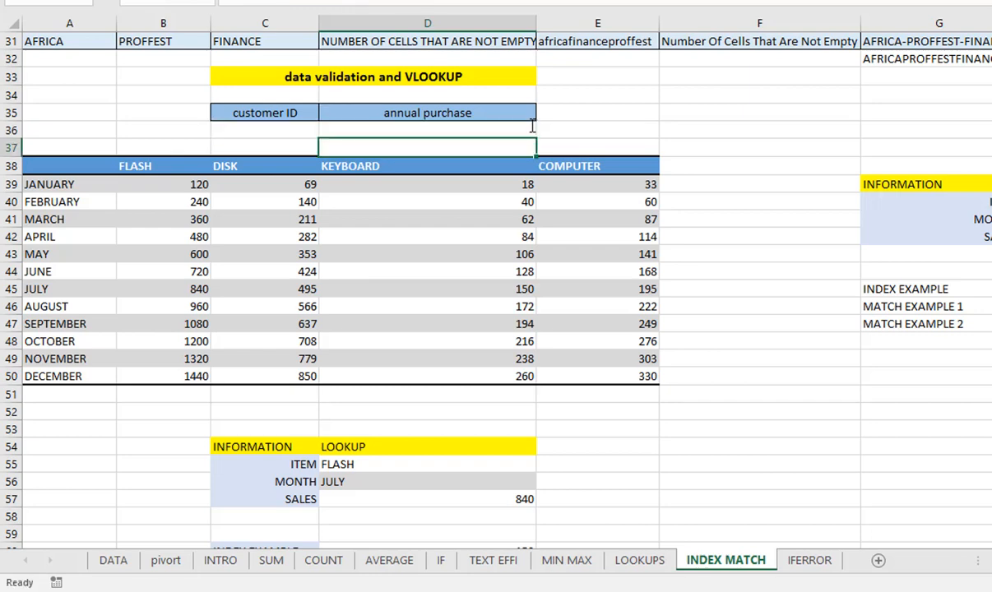
Choose the third customer ID from the list in C36 and check the annual purchase result in D36
click(294, 128)
click(388, 125)
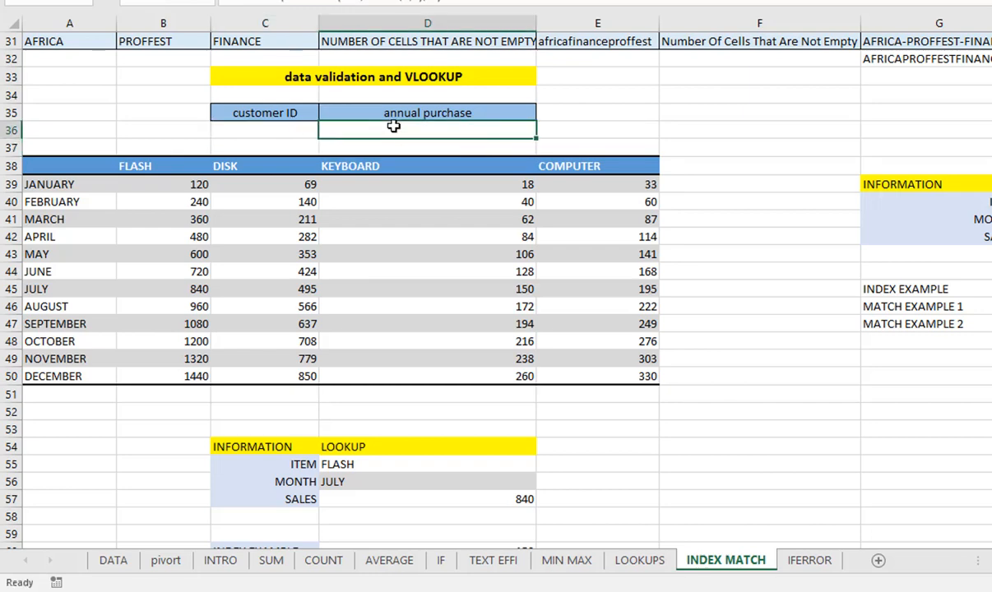
click(295, 131)
click(326, 132)
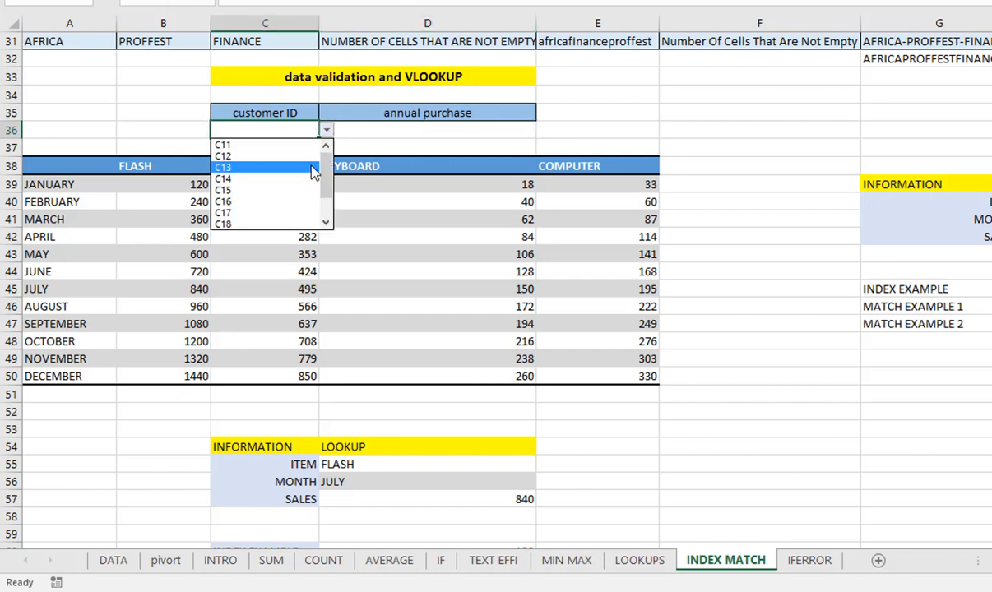
click(317, 163)
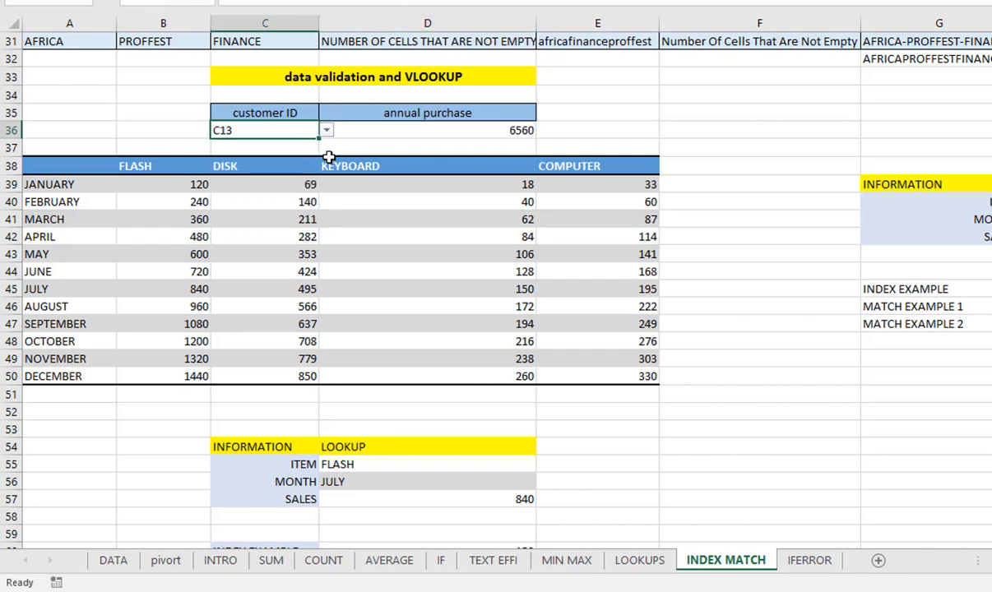
click(442, 126)
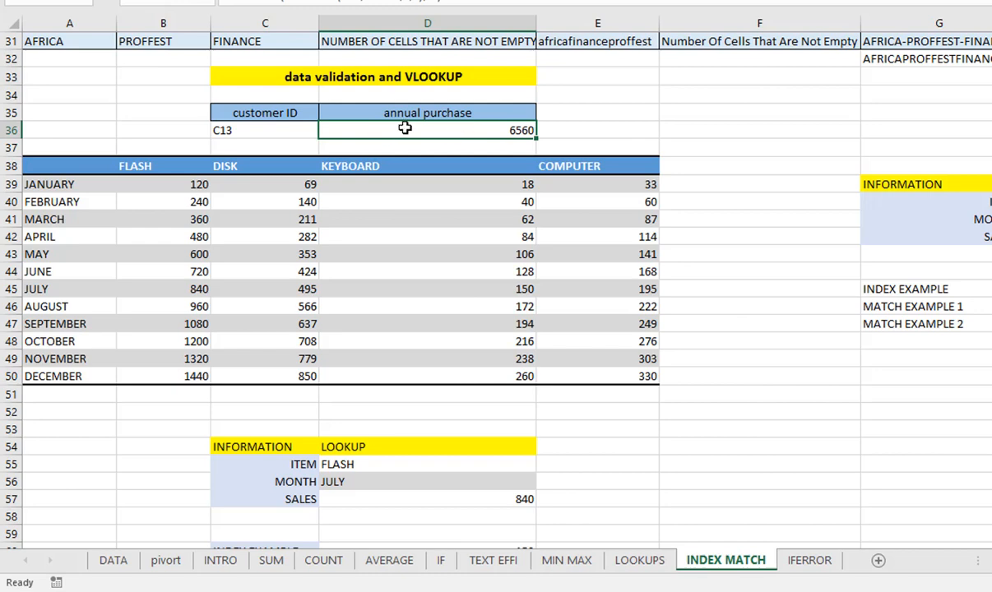
Clear the customer ID in C36 again and check how D36 handles the empty ID
click(306, 130)
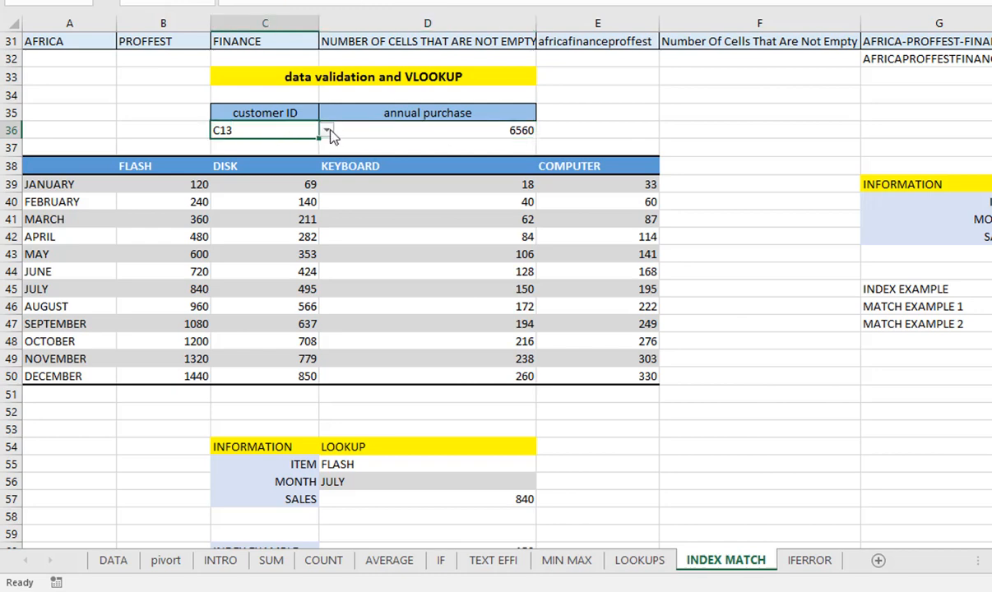
click(326, 130)
click(304, 132)
key(Delete)
click(580, 109)
click(487, 126)
Clear the item and month in D55:D56 and check the sales lookup in D57 with empty inputs
scroll(346, 153, down, 4)
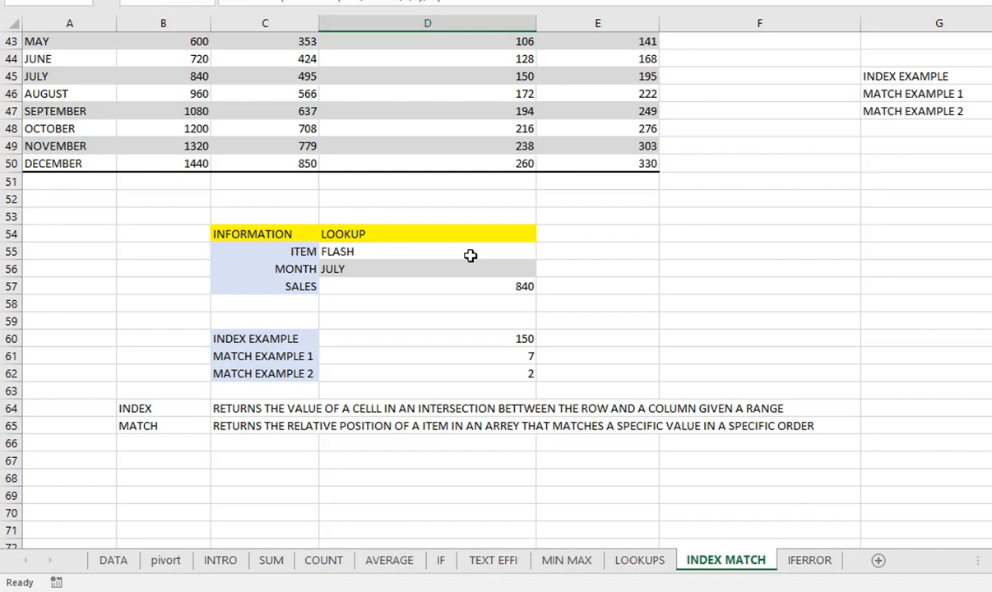
drag(469, 255, 463, 275)
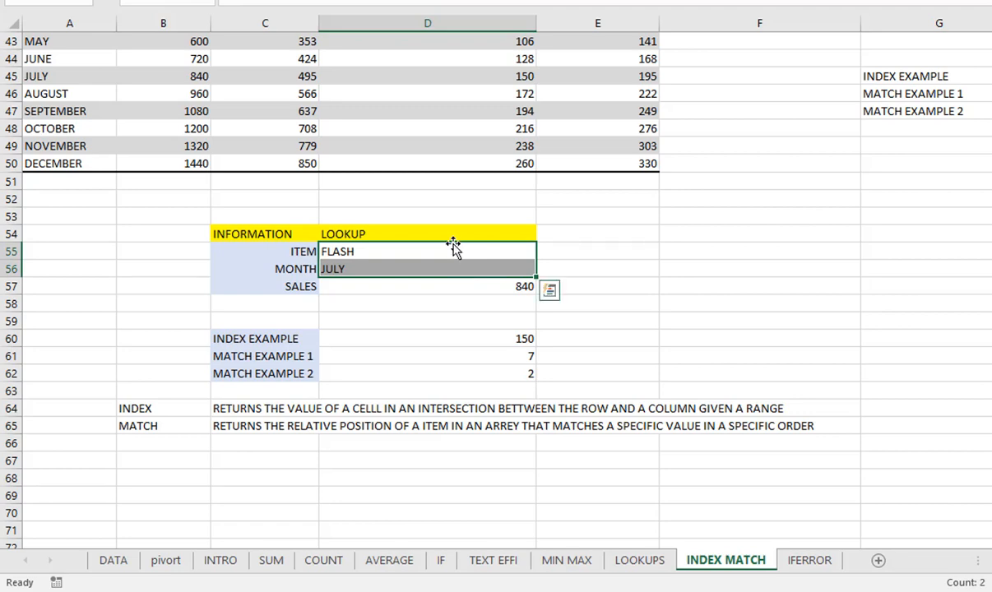
key(Delete)
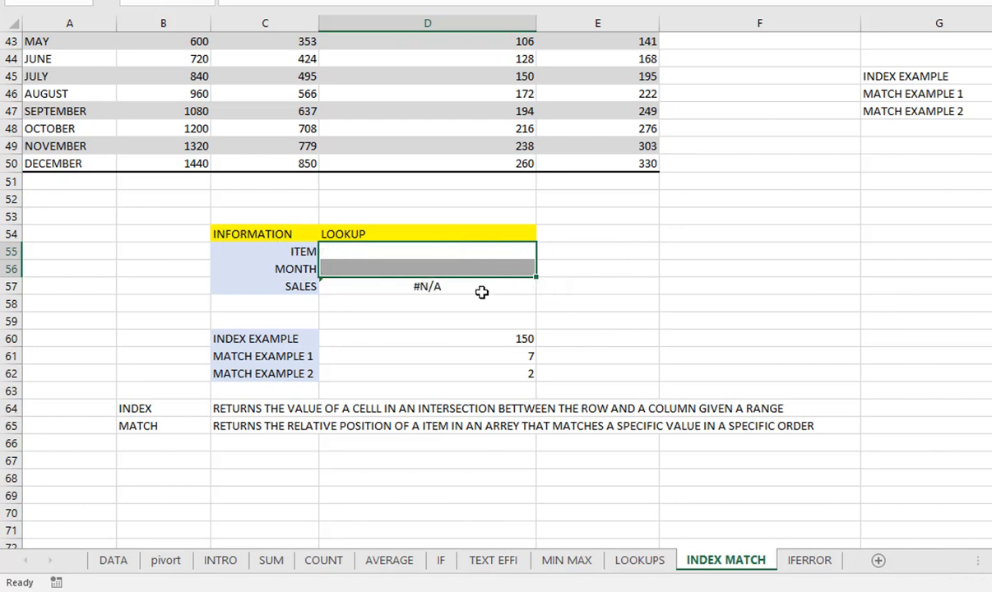
click(481, 284)
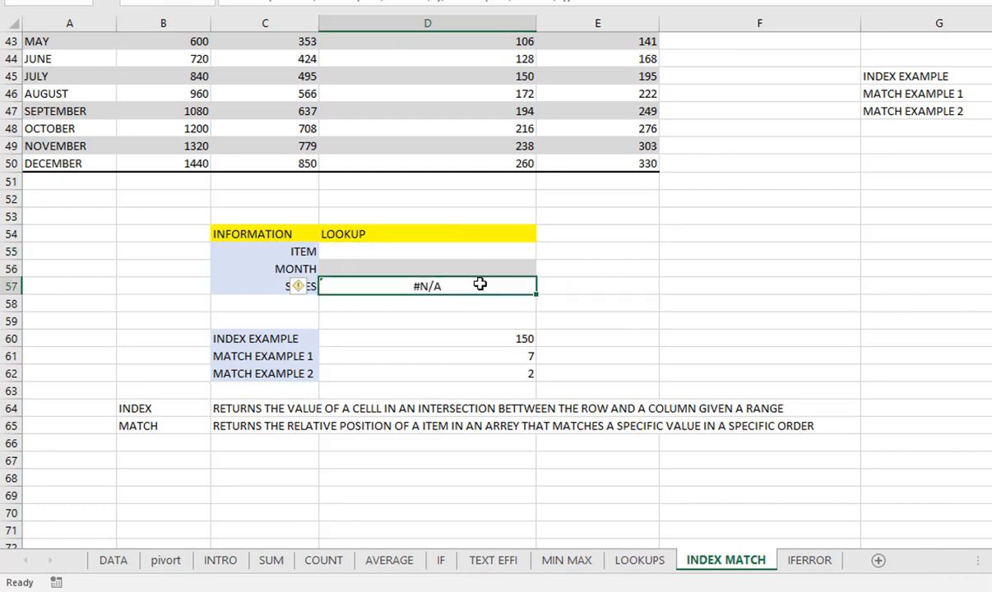
click(427, 253)
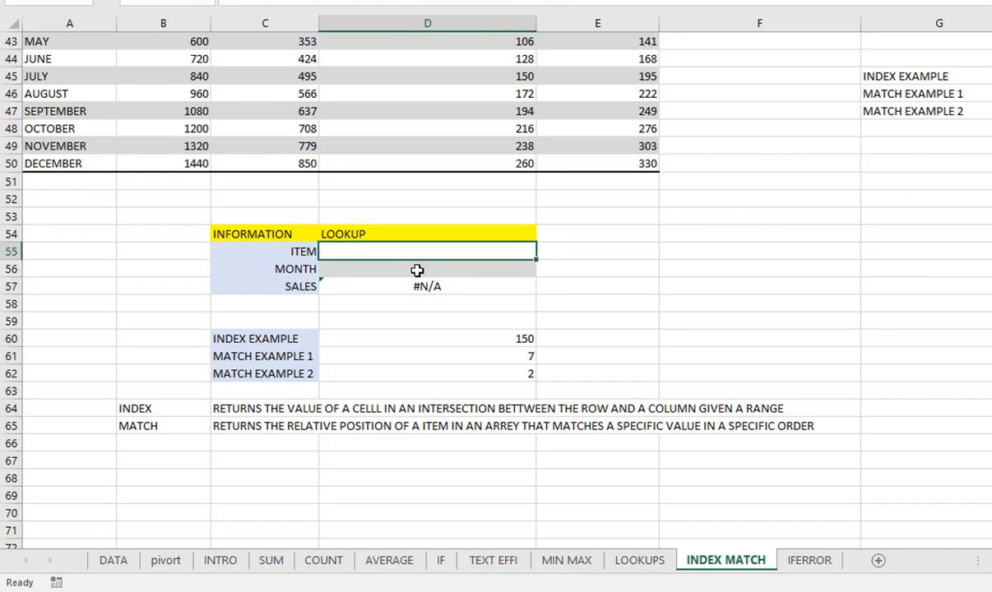
click(403, 272)
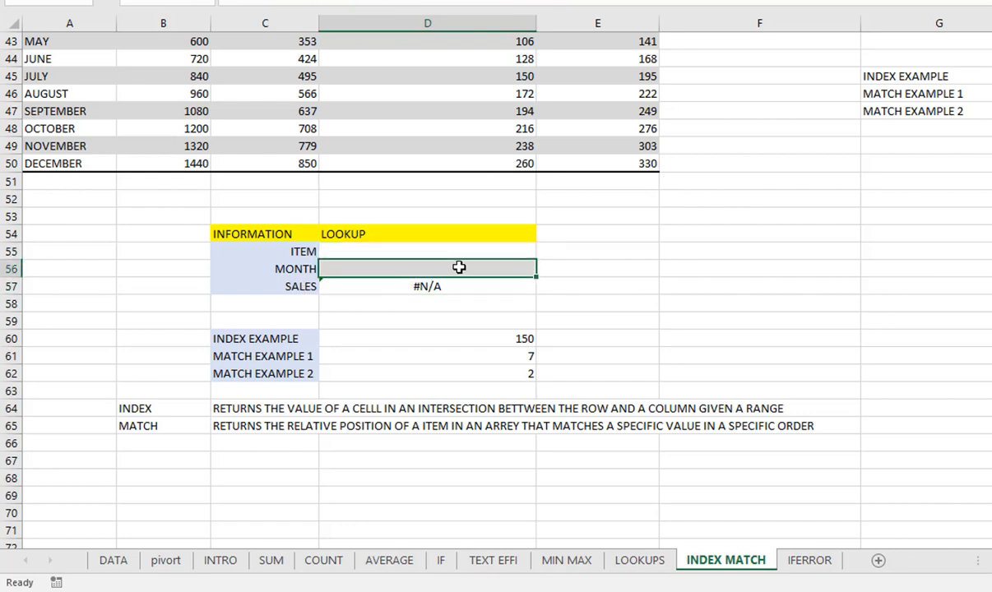
Wrap the INDEX and MATCH sales formula in D57 in IFERROR with empty text ("") as the value if error
click(420, 285)
double_click(422, 287)
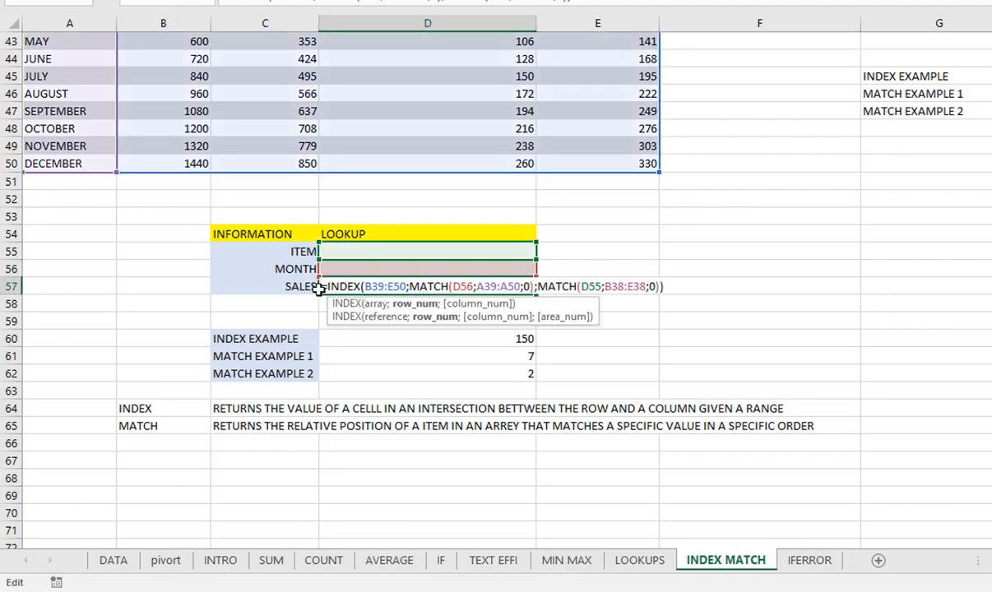
click(326, 287)
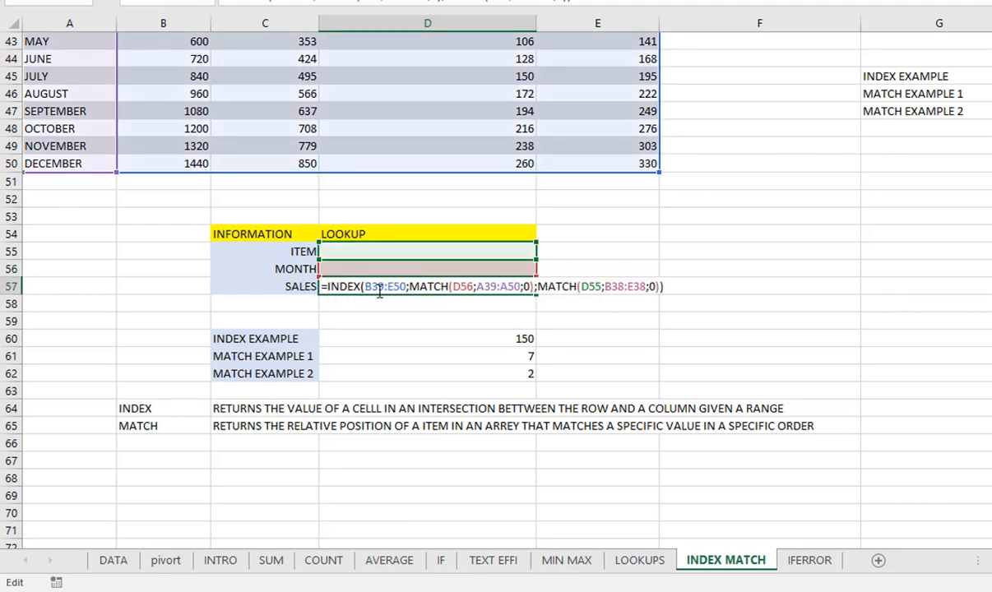
text(IFE)
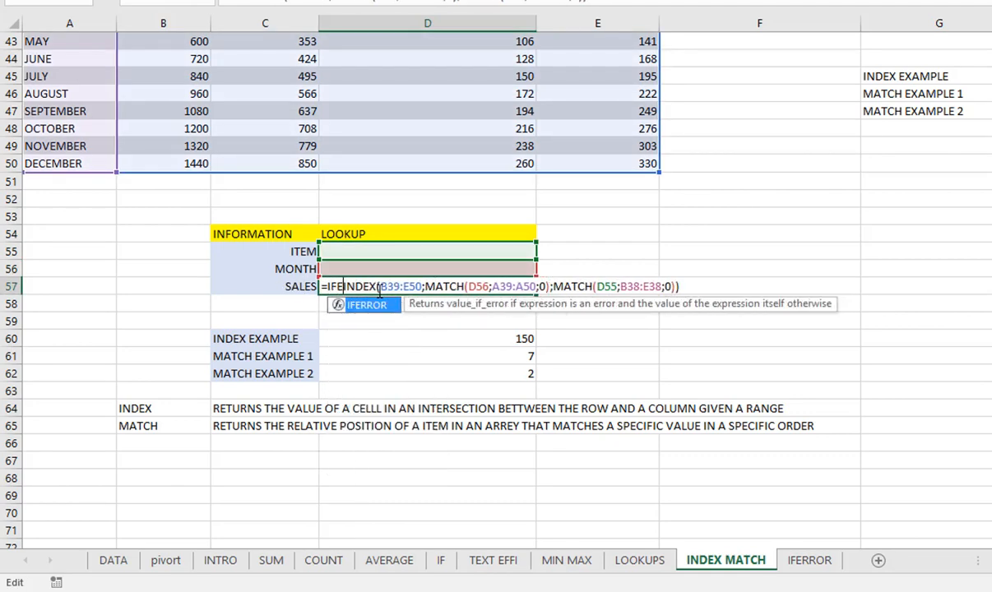
key(Tab)
drag(379, 287, 717, 287)
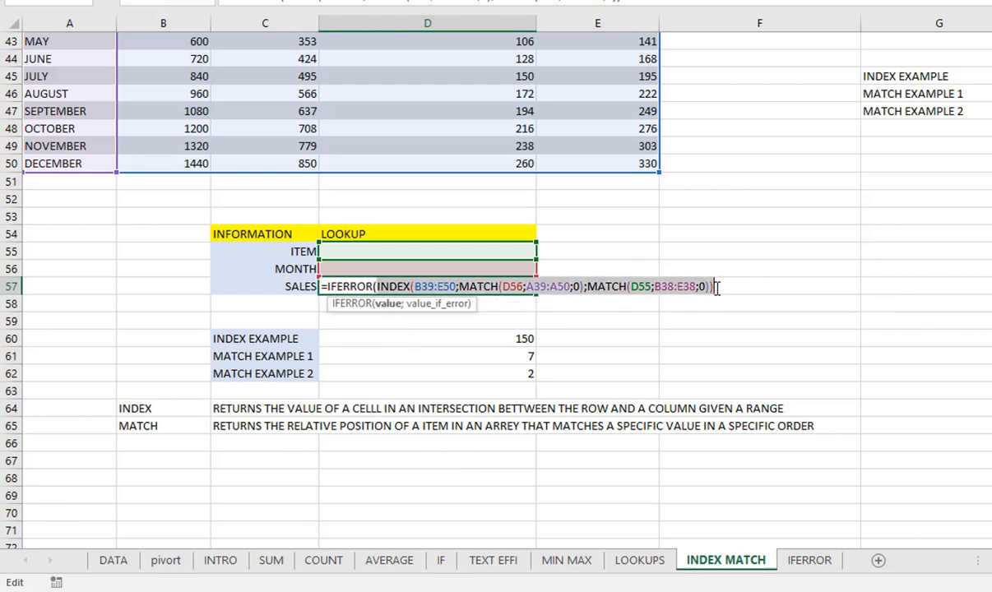
click(716, 287)
text(;)
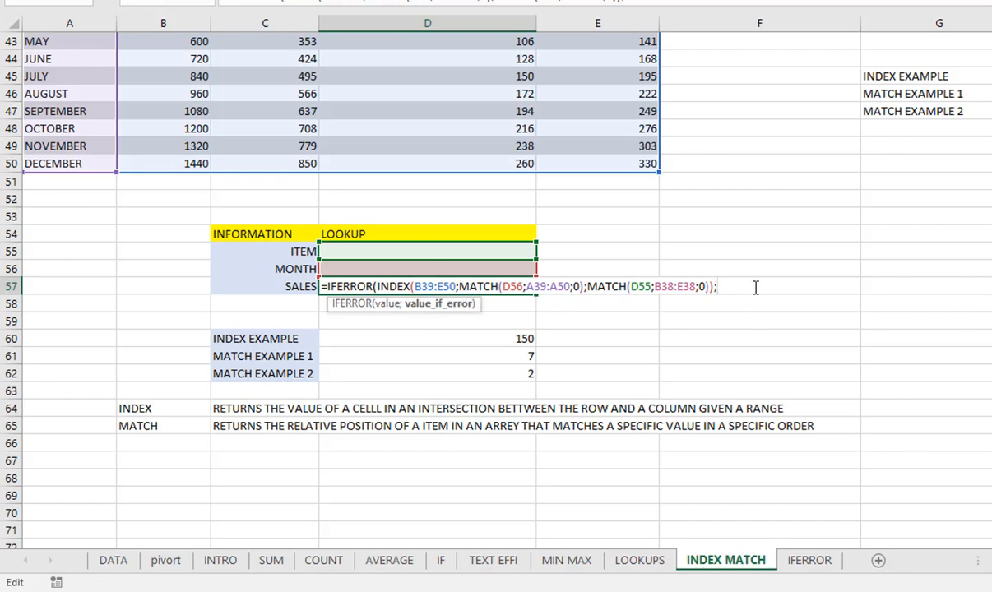
text(""))
key(Return)
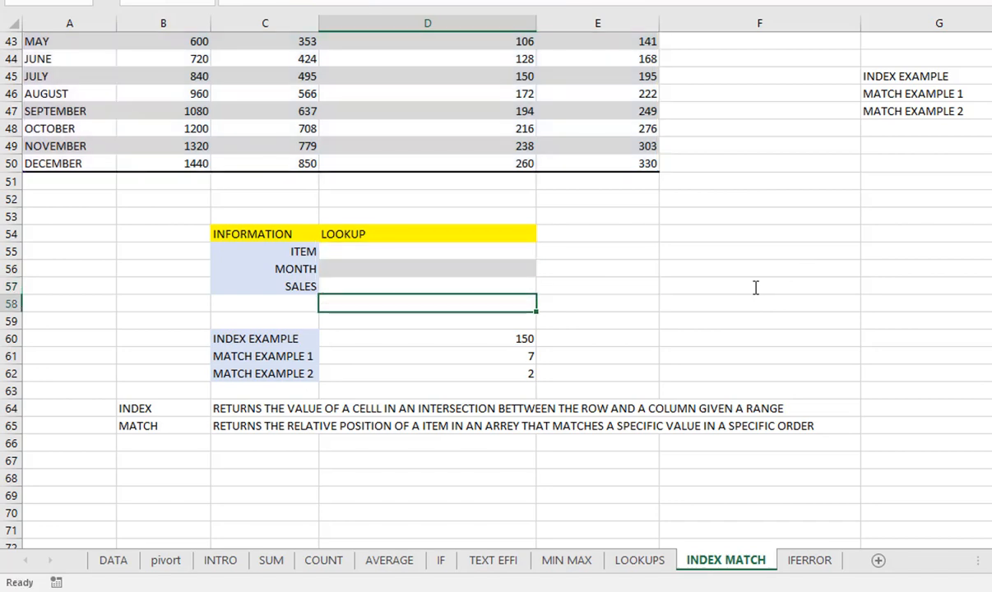
Test the sales lookup in D57 by entering DISK as the item in D55 and JULY as the month in D56
click(436, 252)
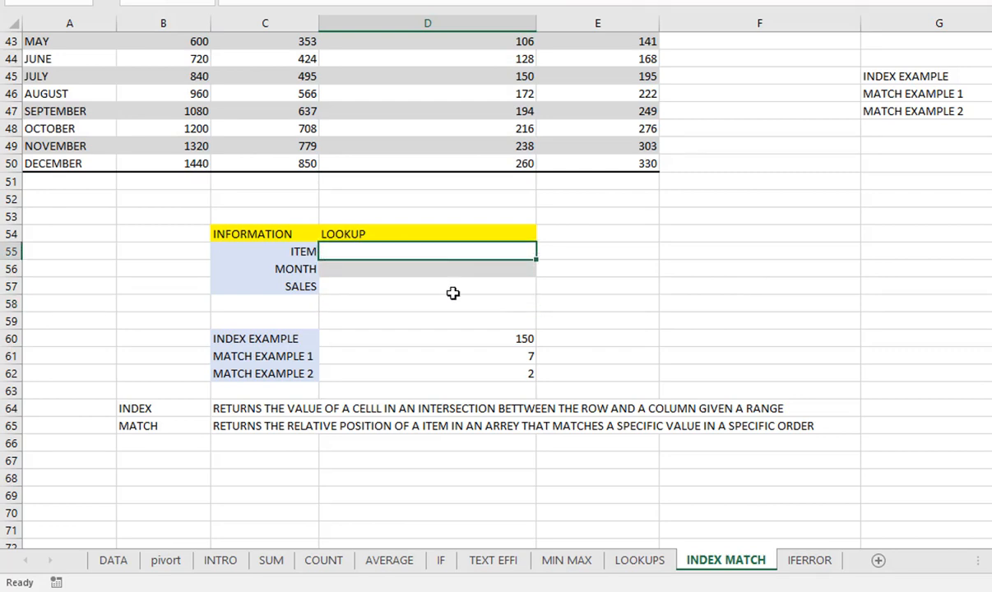
click(453, 287)
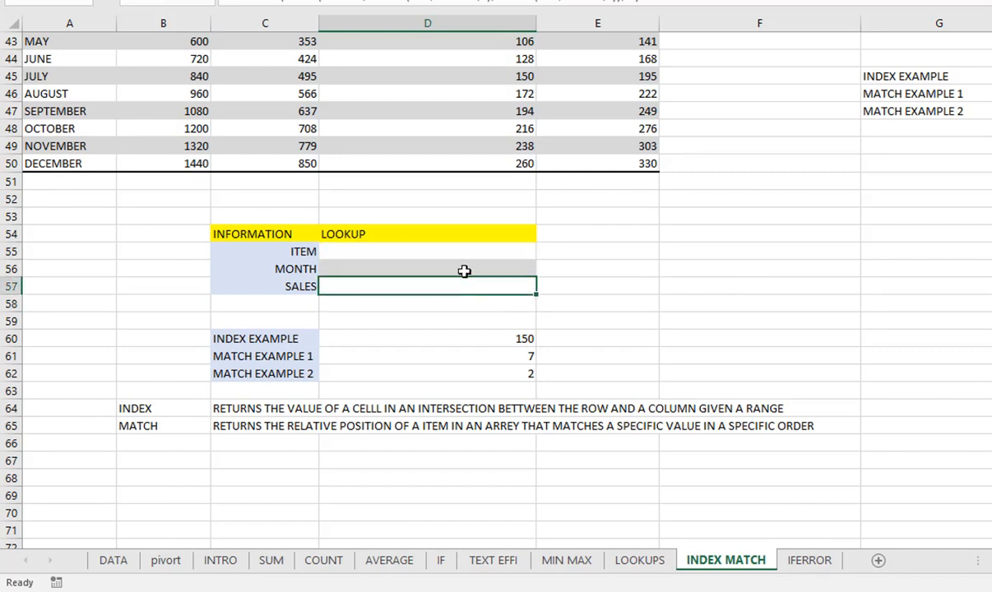
click(474, 253)
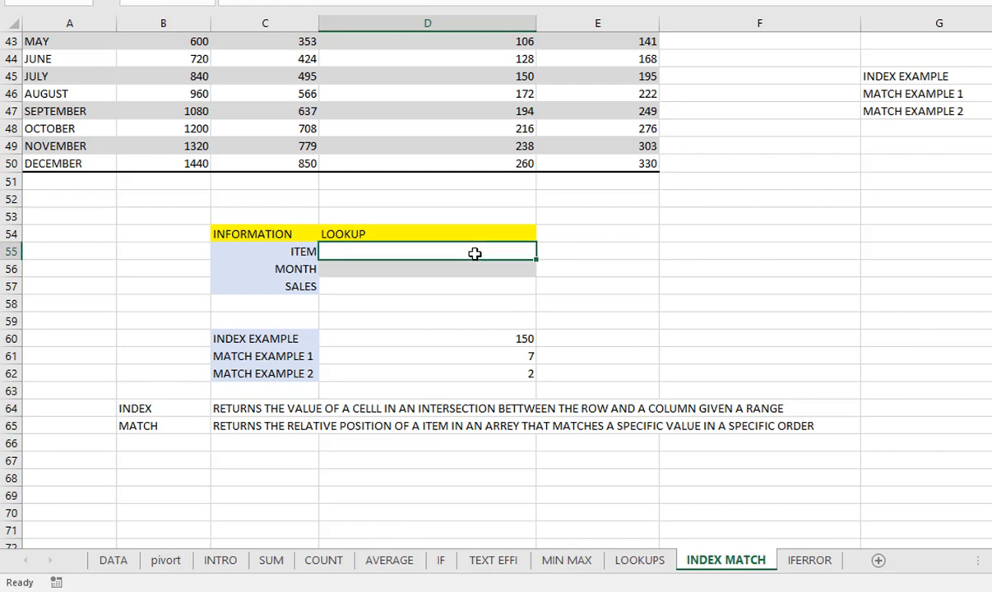
text(DISK)
key(Return)
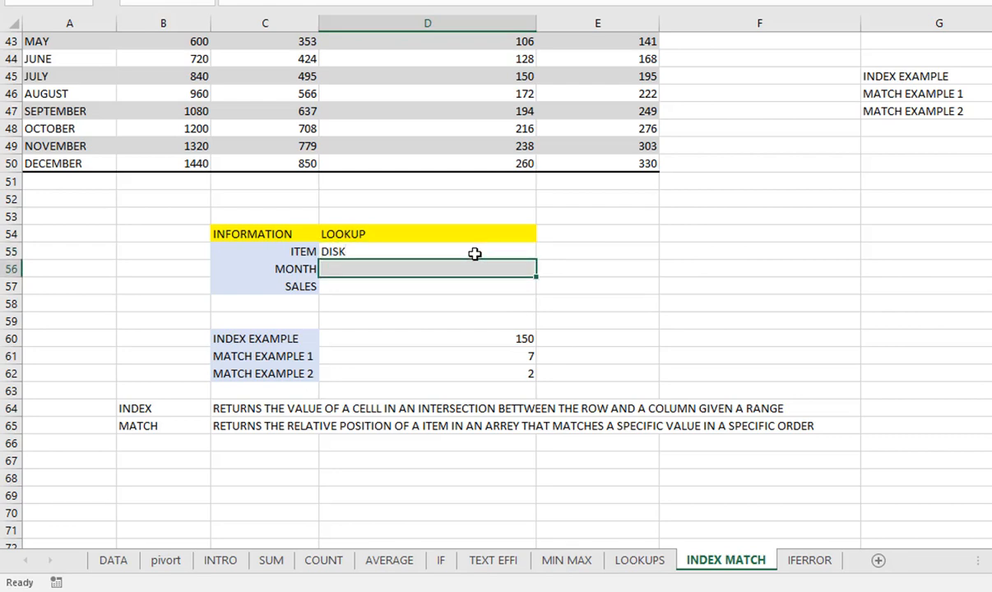
text(JULY)
key(Return)
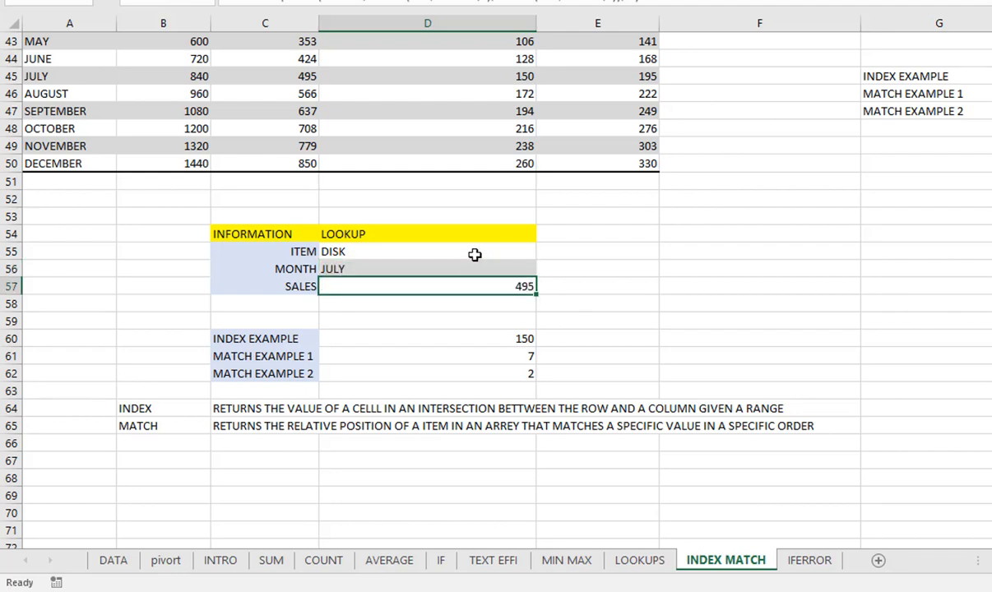
drag(449, 247, 481, 268)
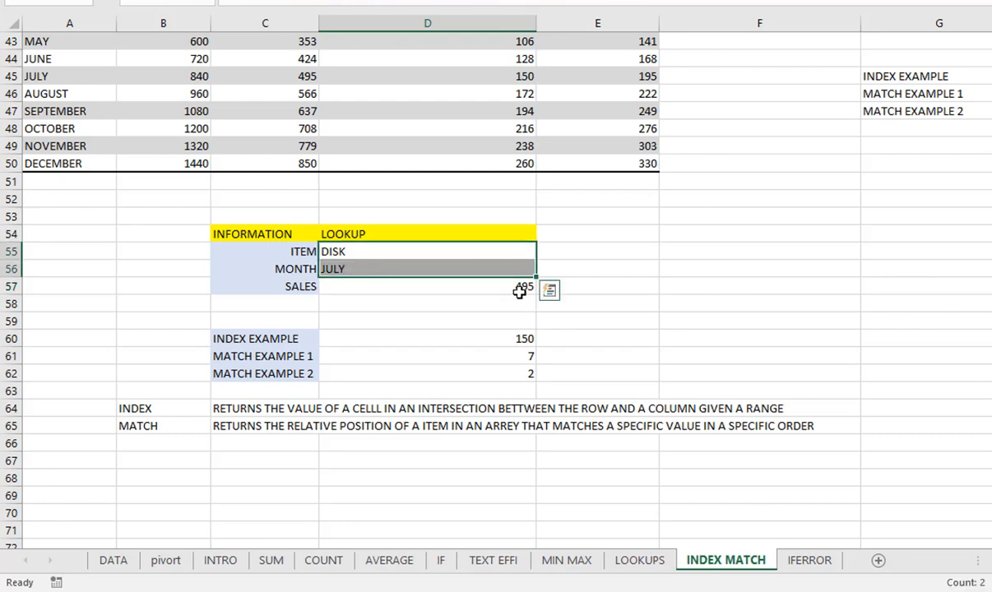